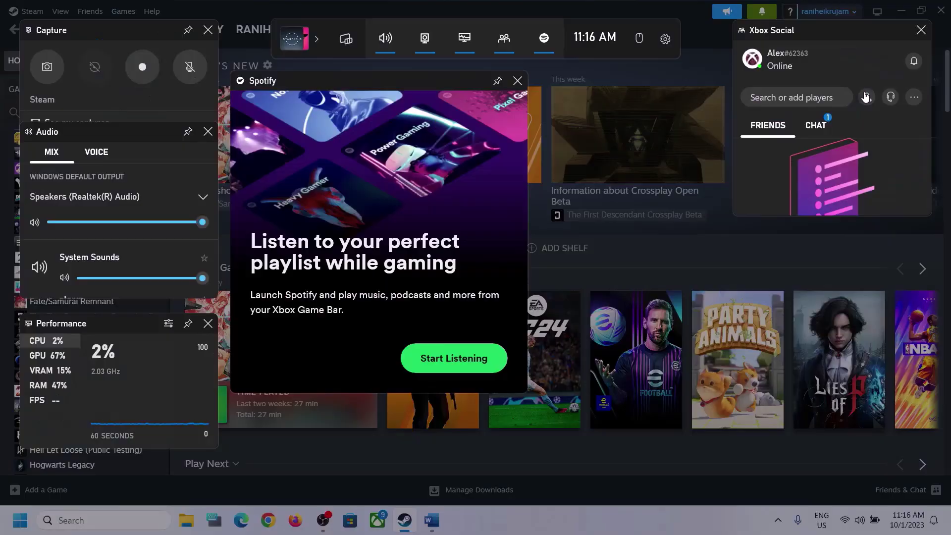
# Set the Windows default output in the Audio widget to Speakers (Realtek(R) Audio) and check the per-app volume sliders
pyautogui.click(386, 44)
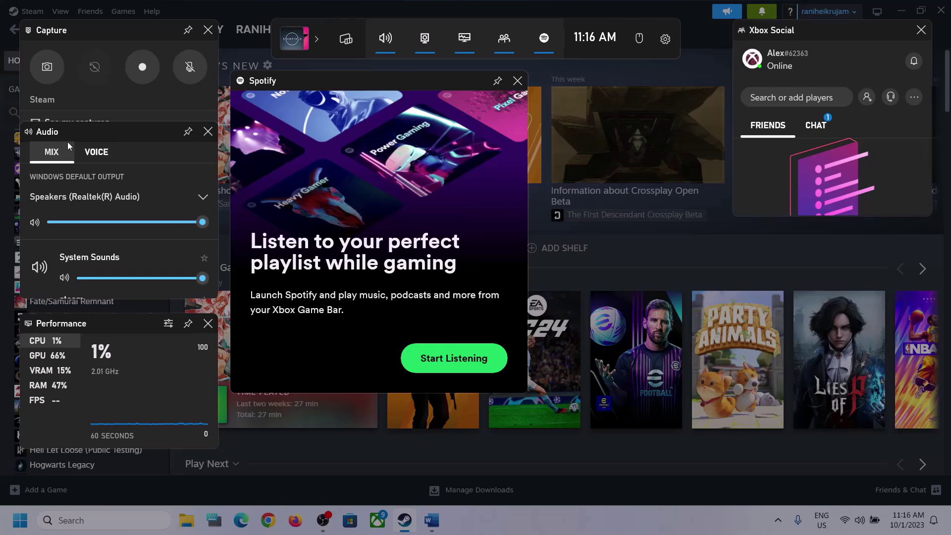
pyautogui.click(203, 198)
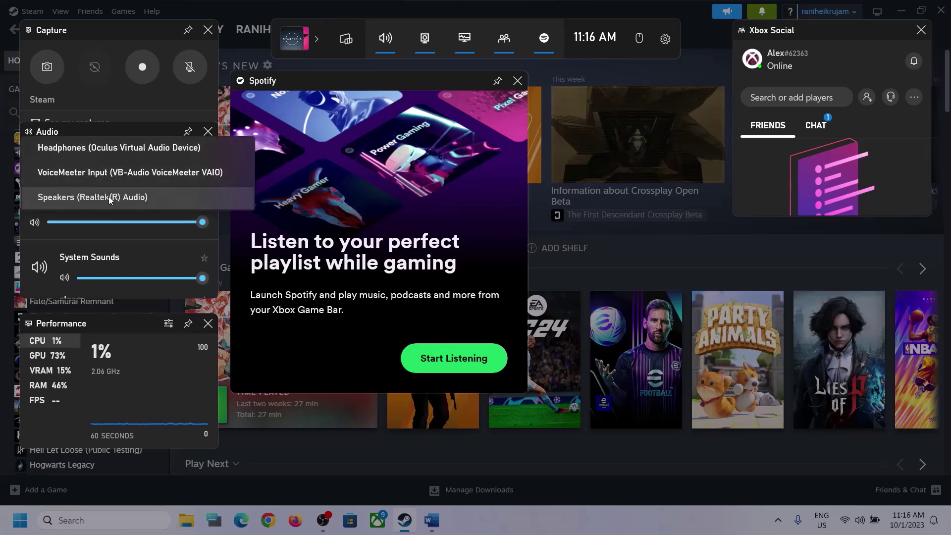
pyautogui.click(135, 197)
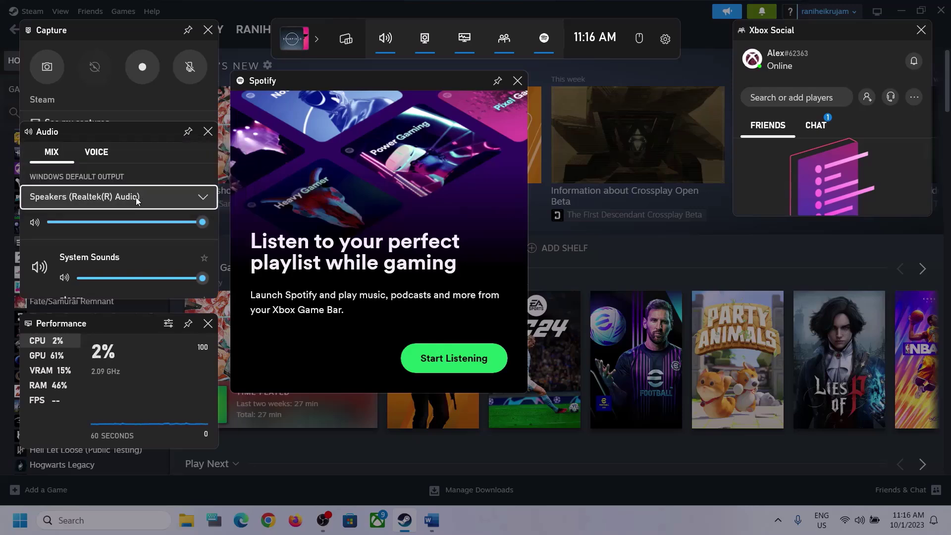
pyautogui.scroll(-2, 145, 245)
pyautogui.scroll(1, 144, 253)
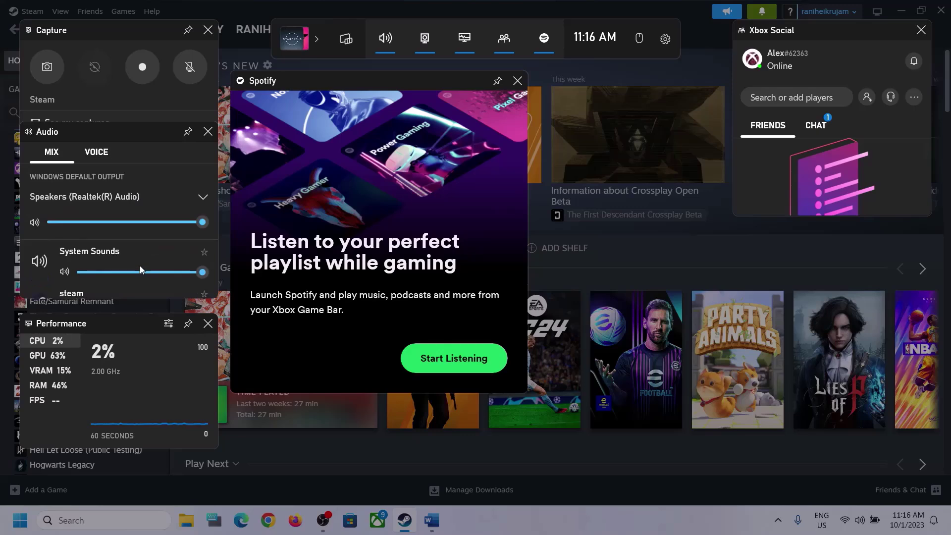
pyautogui.scroll(-1, 127, 264)
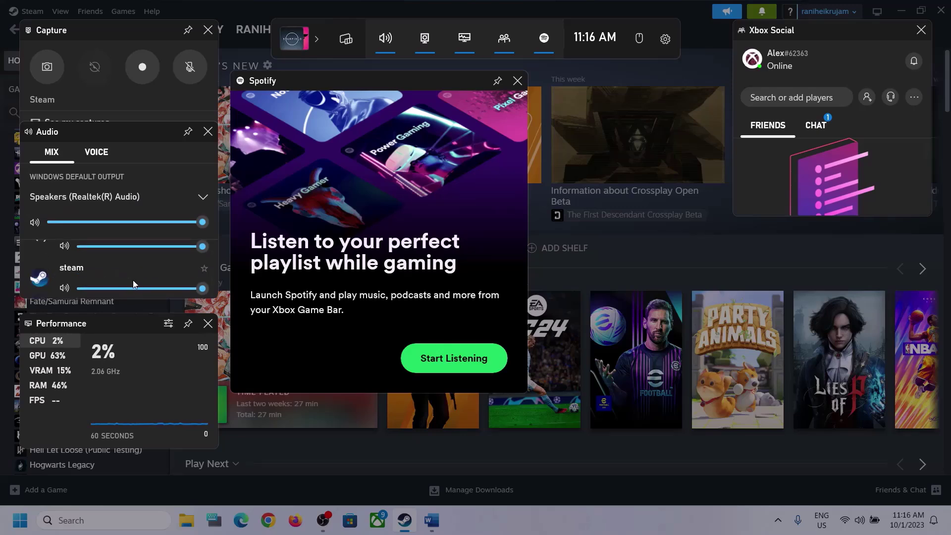
pyautogui.scroll(1, 157, 269)
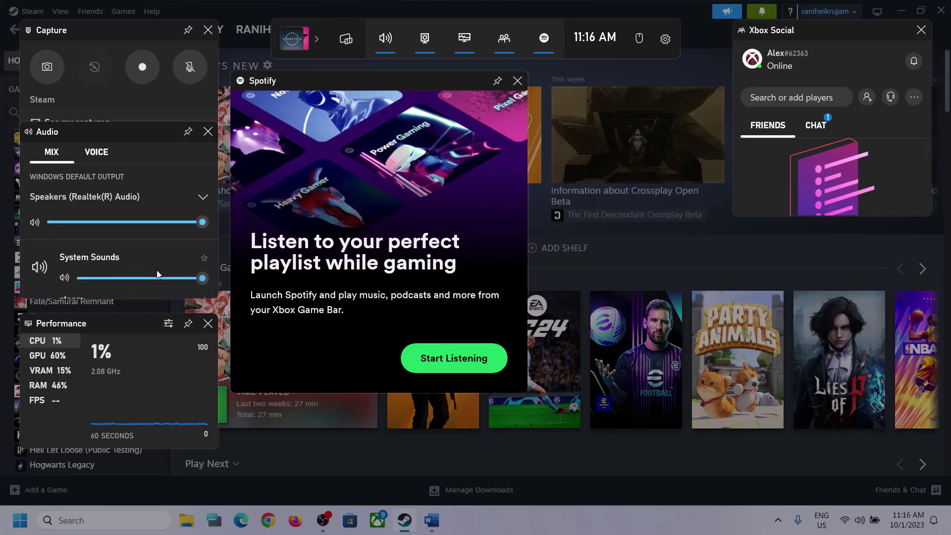
# Check the voice input device choices and set the default communications output to Speakers (Realtek(R) Audio)
pyautogui.click(95, 153)
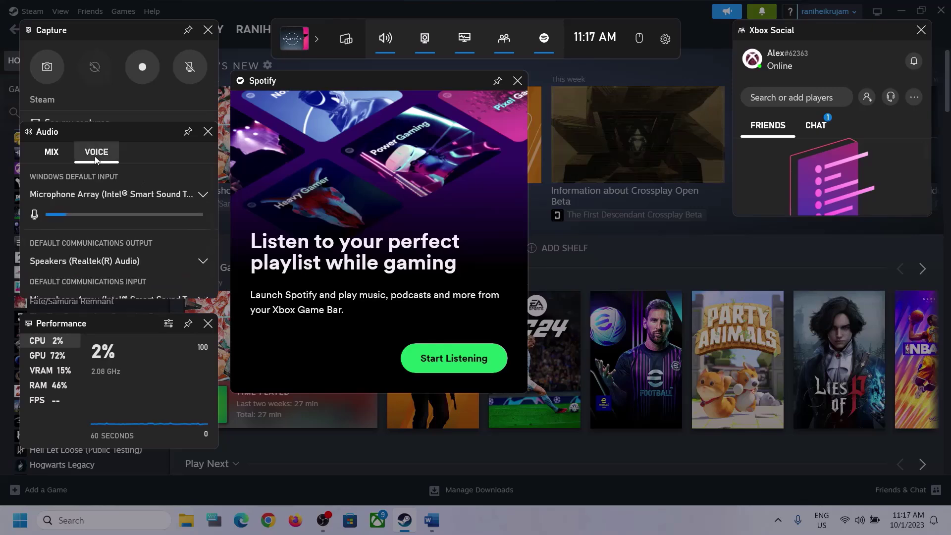
pyautogui.click(201, 196)
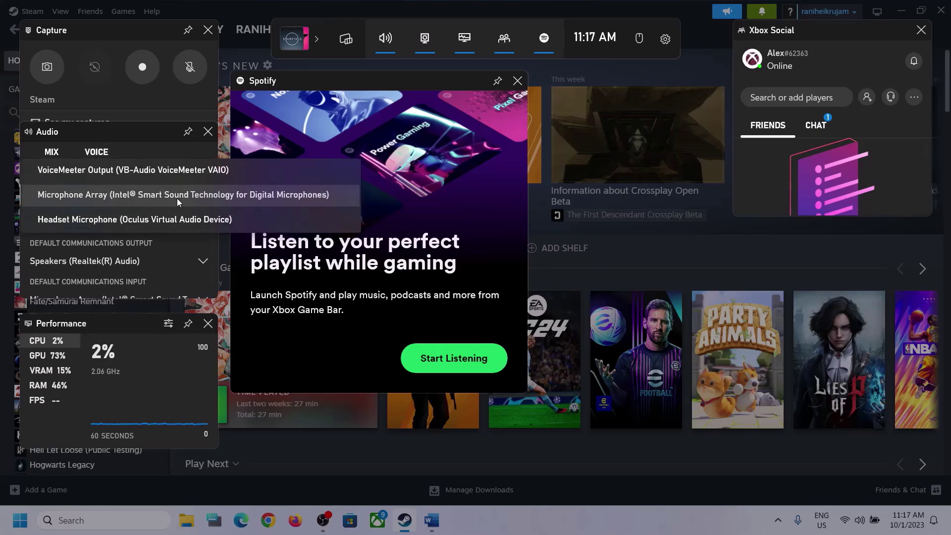
pyautogui.click(144, 138)
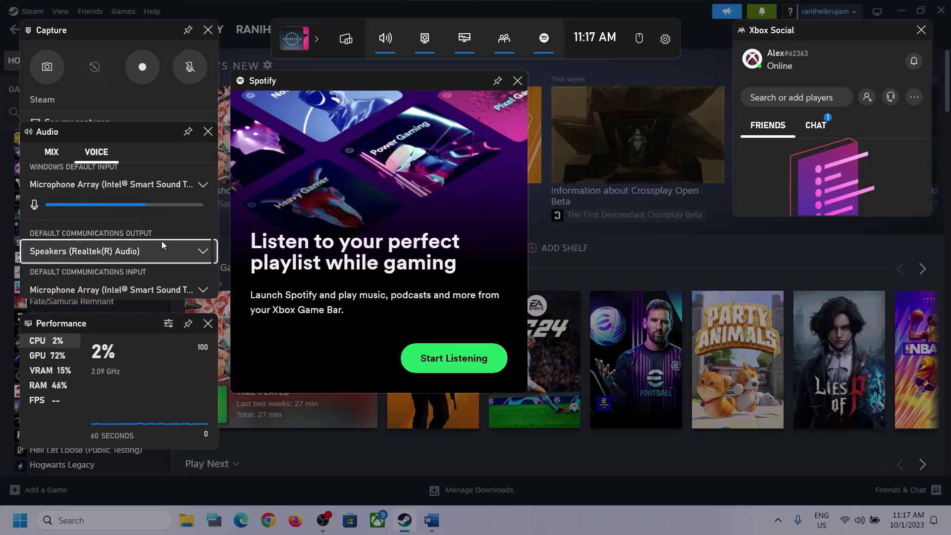
pyautogui.scroll(-1, 161, 244)
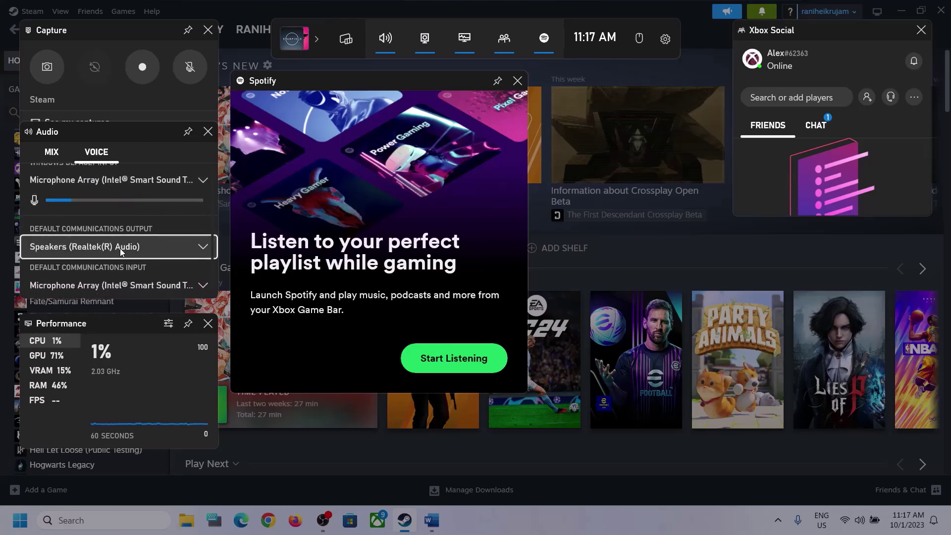
pyautogui.click(204, 248)
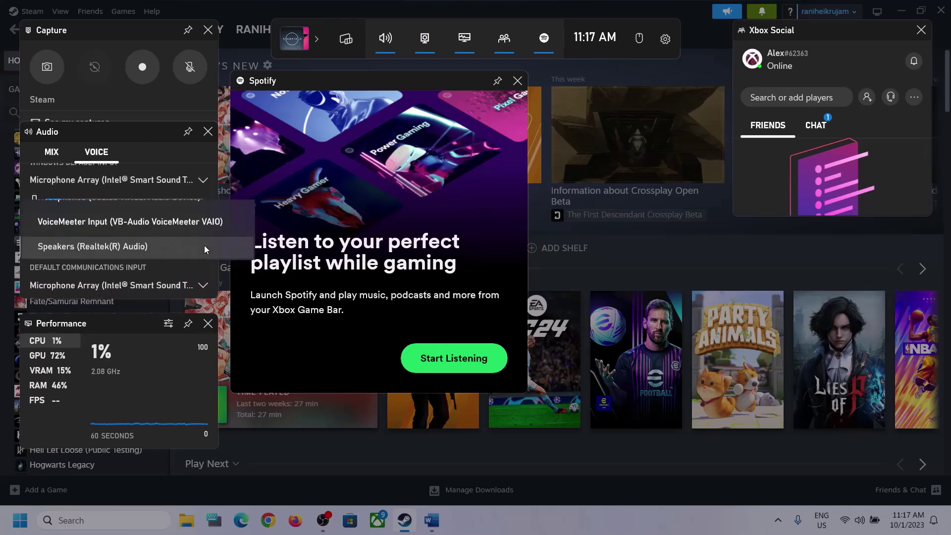
pyautogui.click(155, 246)
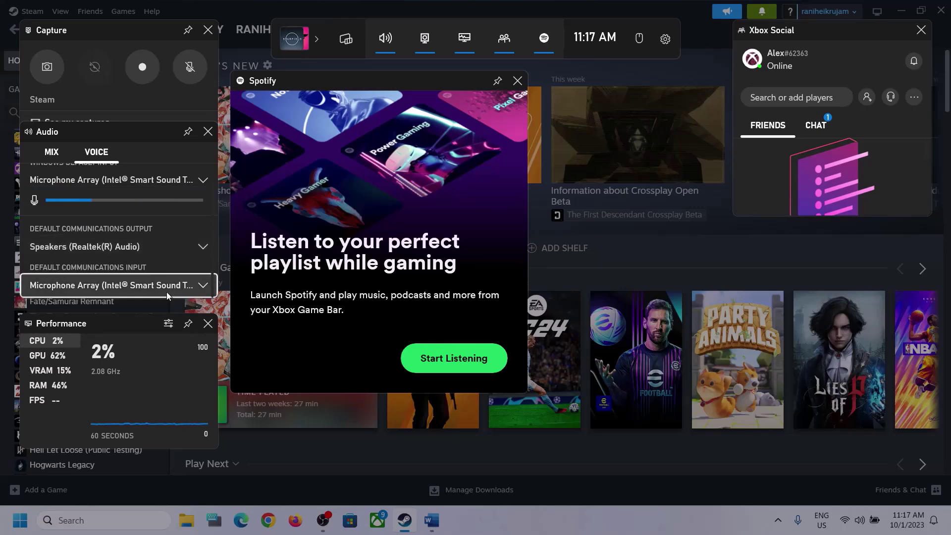
# Check the device choices for the default communications input and close the Game Bar overlay
pyautogui.click(196, 290)
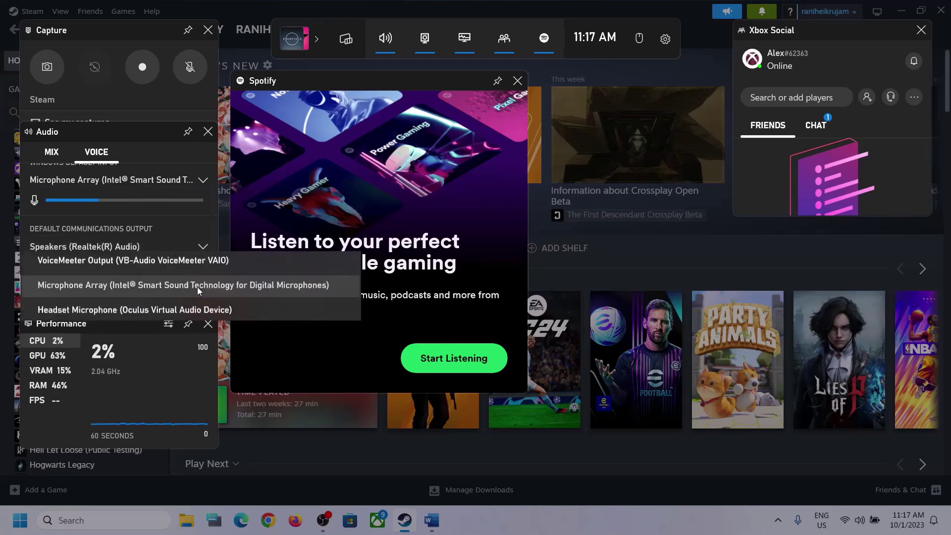
pyautogui.click(197, 212)
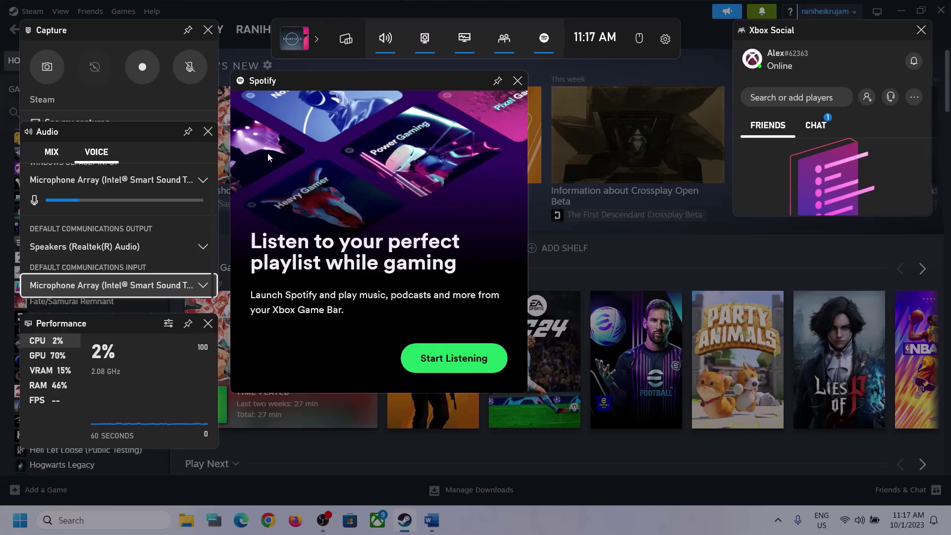
pyautogui.click(548, 147)
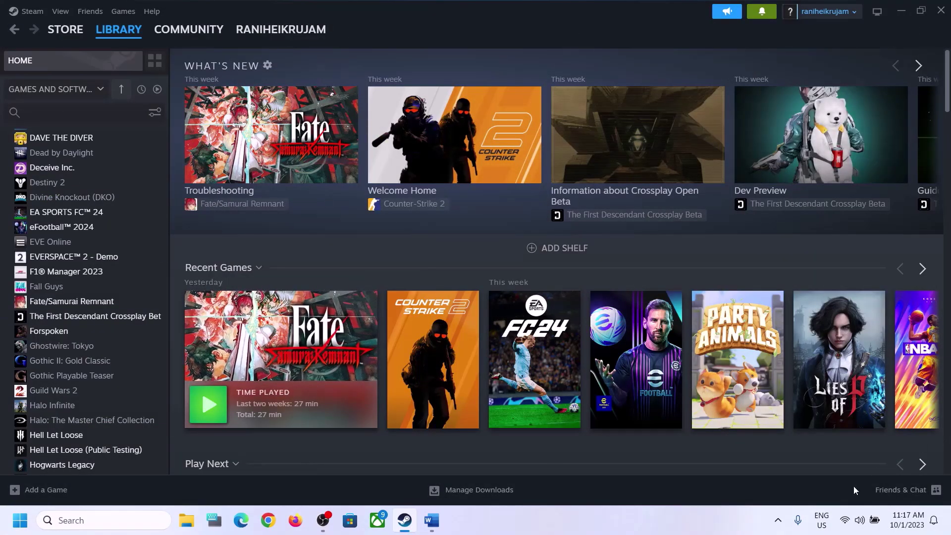
# Switch to the Word notes, highlight the Step 2 instruction about selecting the right audio device, and minimize the document
pyautogui.click(431, 520)
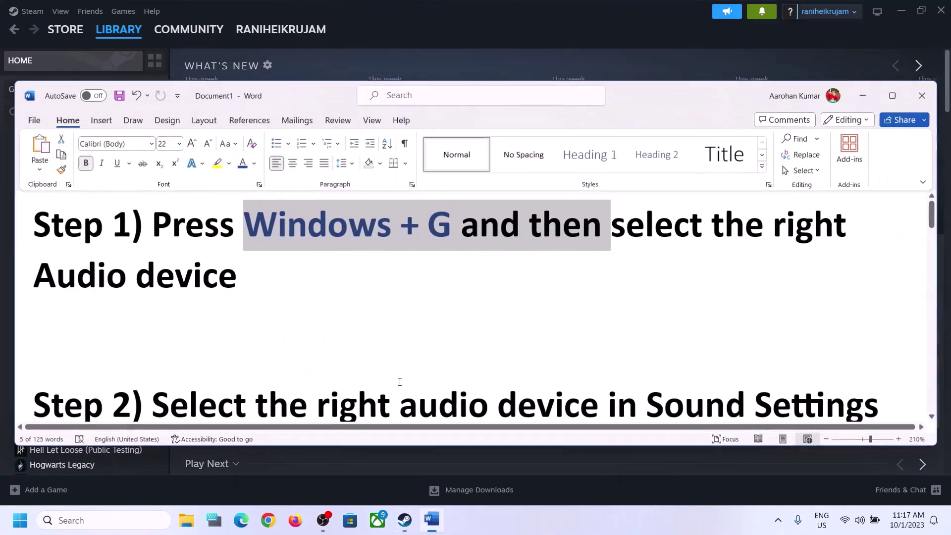
pyautogui.scroll(-3, 267, 310)
pyautogui.scroll(1, 267, 310)
pyautogui.moveTo(152, 341); pyautogui.dragTo(754, 342)
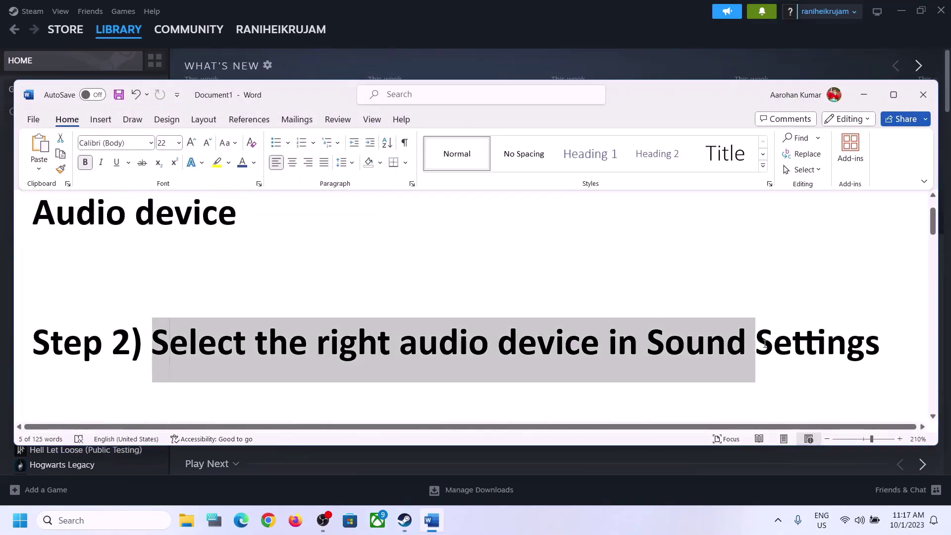
pyautogui.click(864, 94)
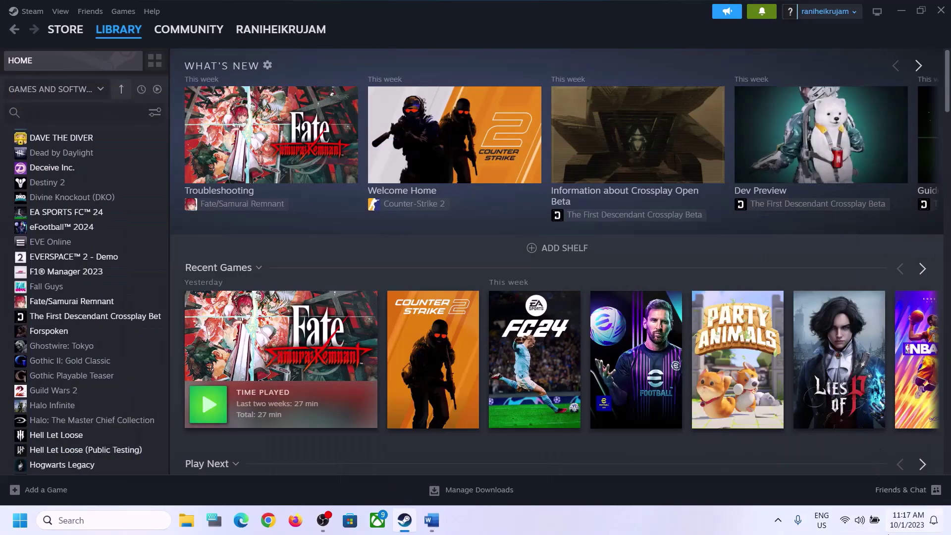
# Examine the output devices, spatial sound options and volume mixer in the quick Sound output settings, and close them
pyautogui.click(860, 522)
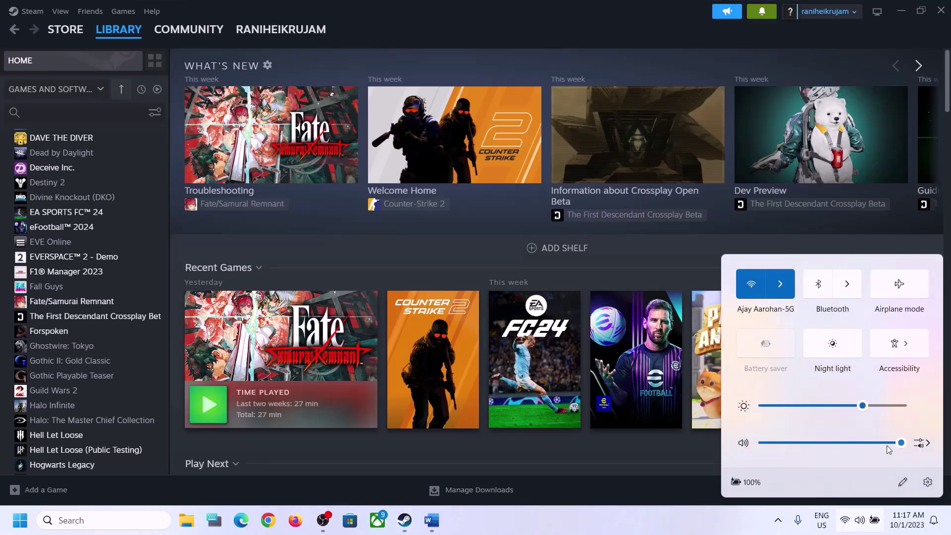
pyautogui.click(927, 444)
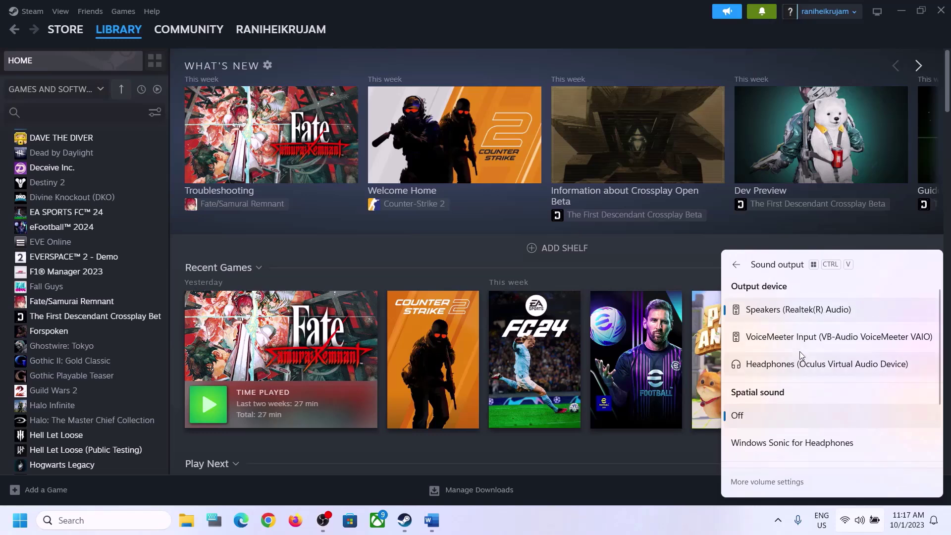
pyautogui.scroll(-1, 807, 392)
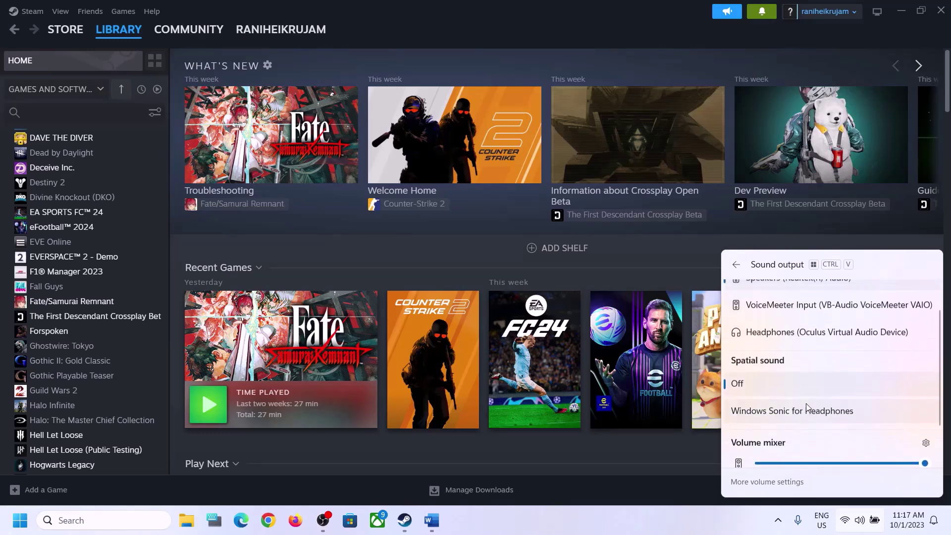
pyautogui.scroll(-2, 806, 403)
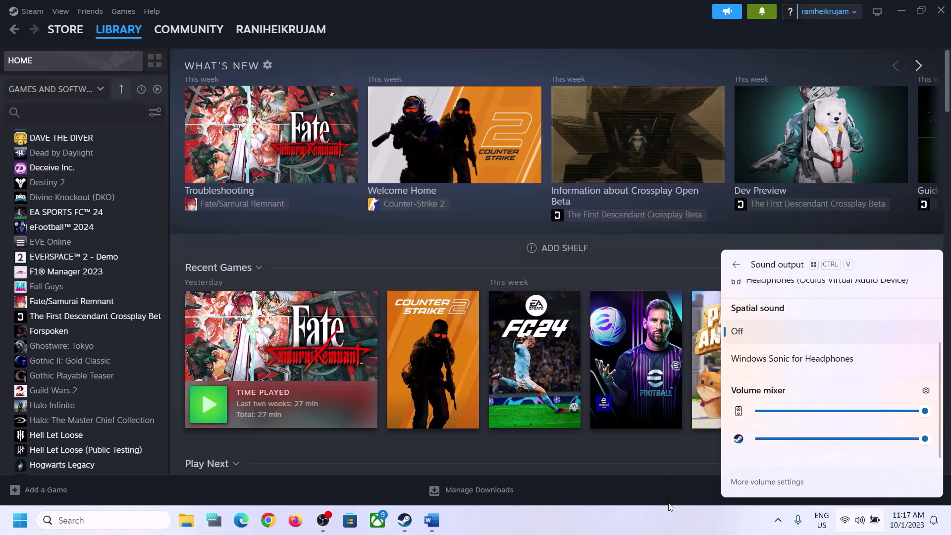
pyautogui.click(740, 522)
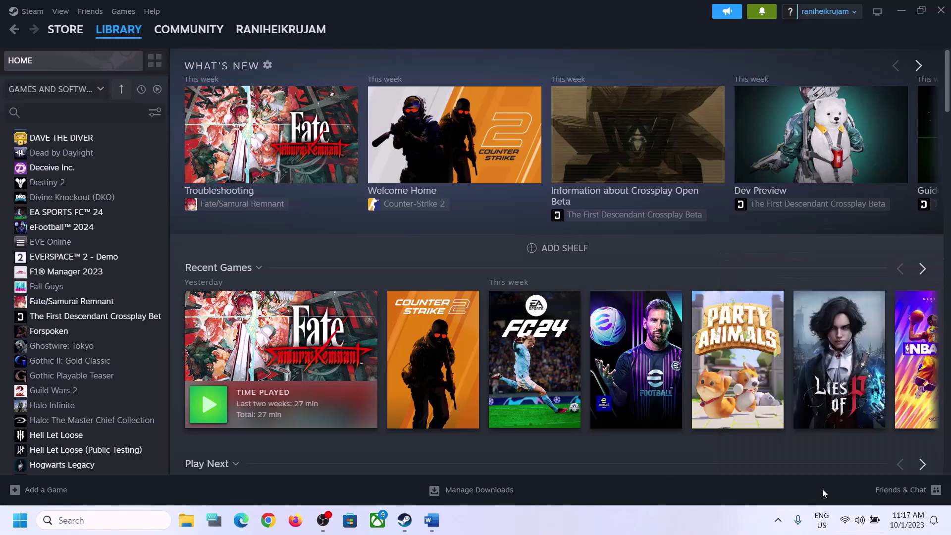
# Open the Windows Sound settings and examine the output and input device choices and the advanced options
pyautogui.rightClick(860, 525)
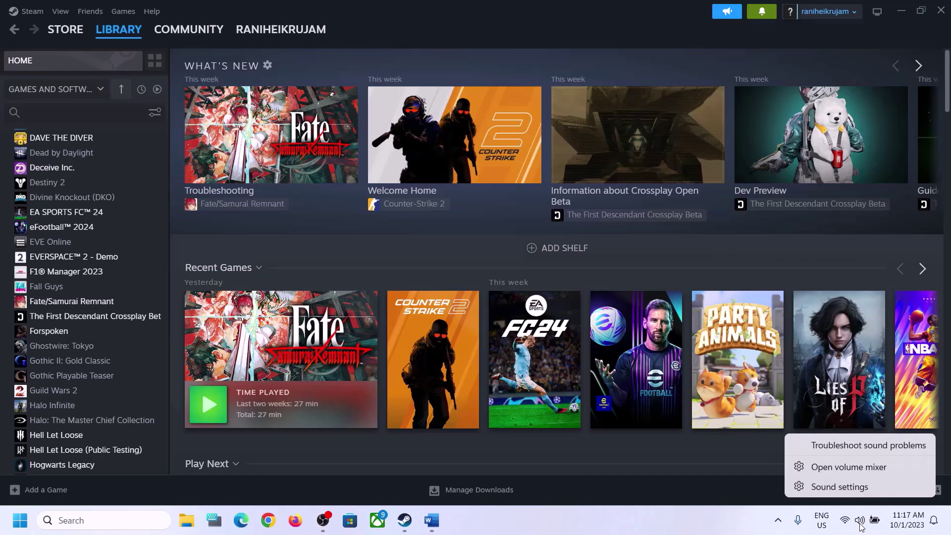
pyautogui.click(851, 488)
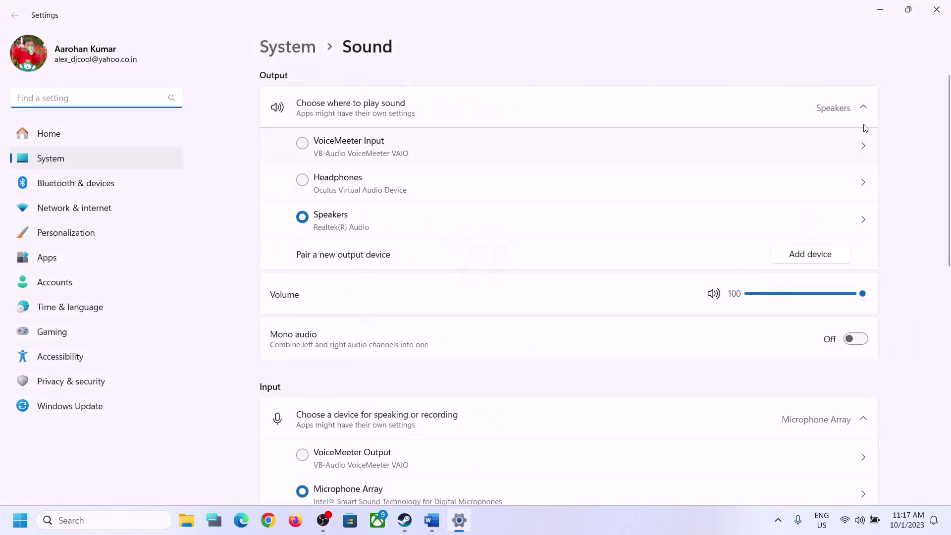
pyautogui.click(865, 110)
pyautogui.click(865, 110)
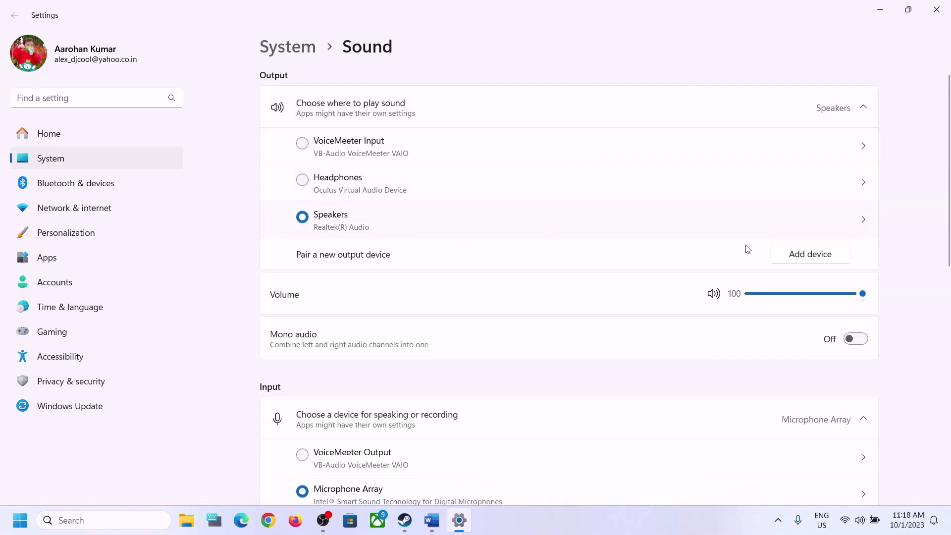
pyautogui.scroll(-5, 711, 361)
pyautogui.scroll(-3, 709, 378)
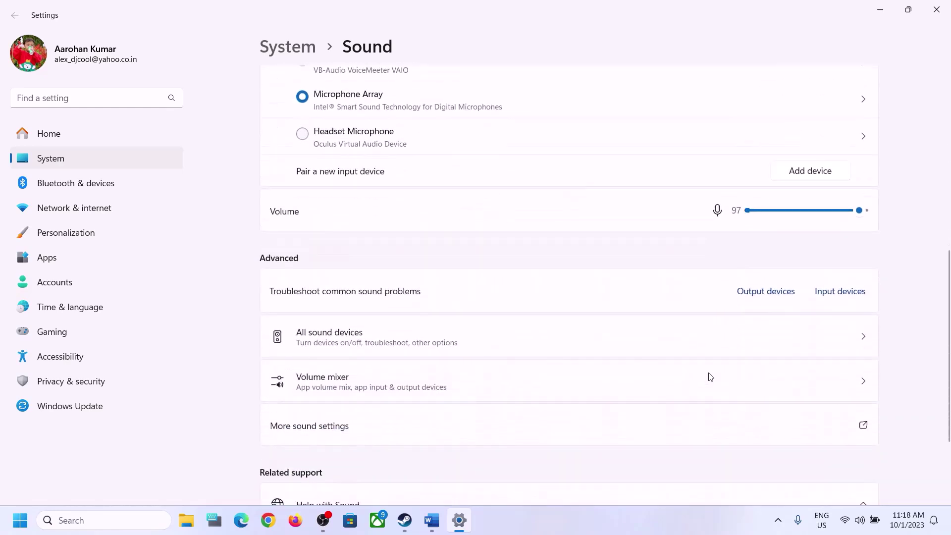
pyautogui.scroll(3, 709, 377)
pyautogui.scroll(-3, 709, 377)
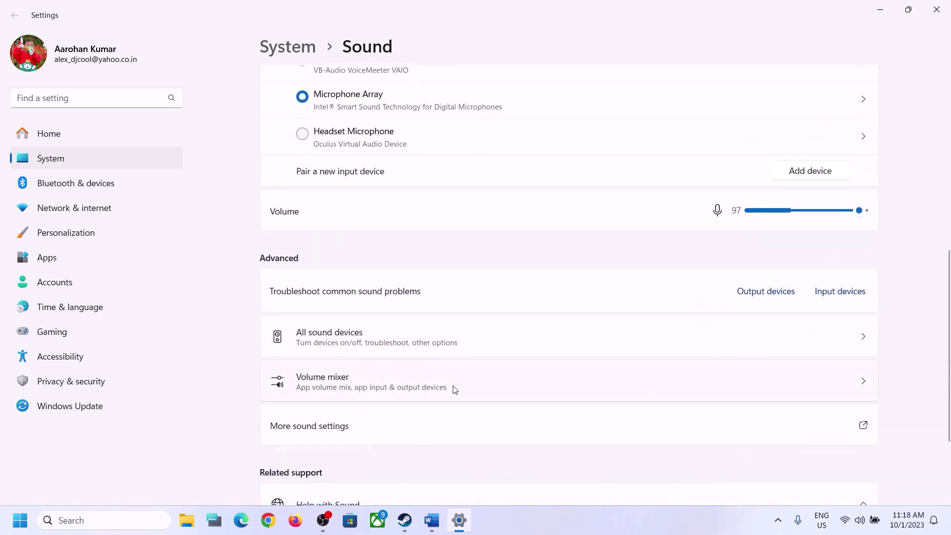
# Examine the per-app levels and devices in the Volume mixer and close Settings
pyautogui.click(302, 386)
pyautogui.scroll(-1, 693, 346)
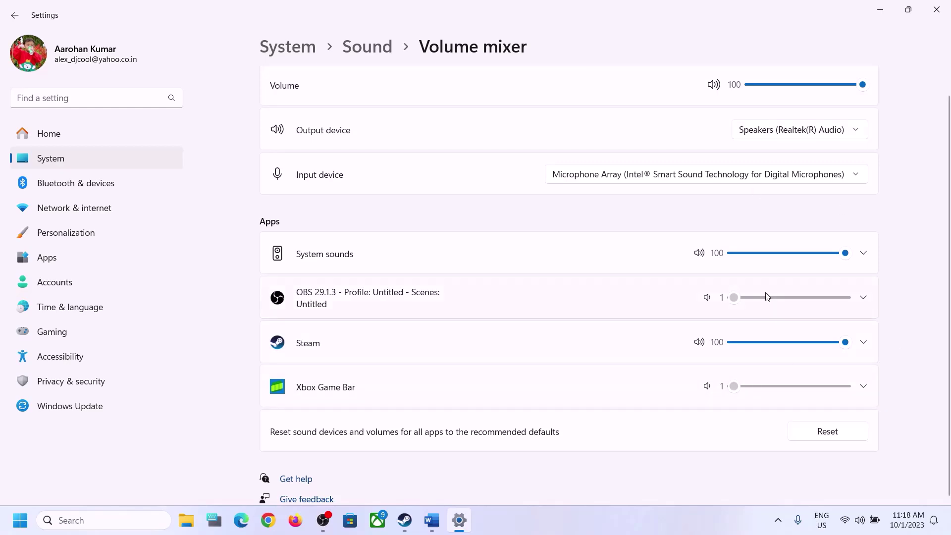
pyautogui.click(936, 9)
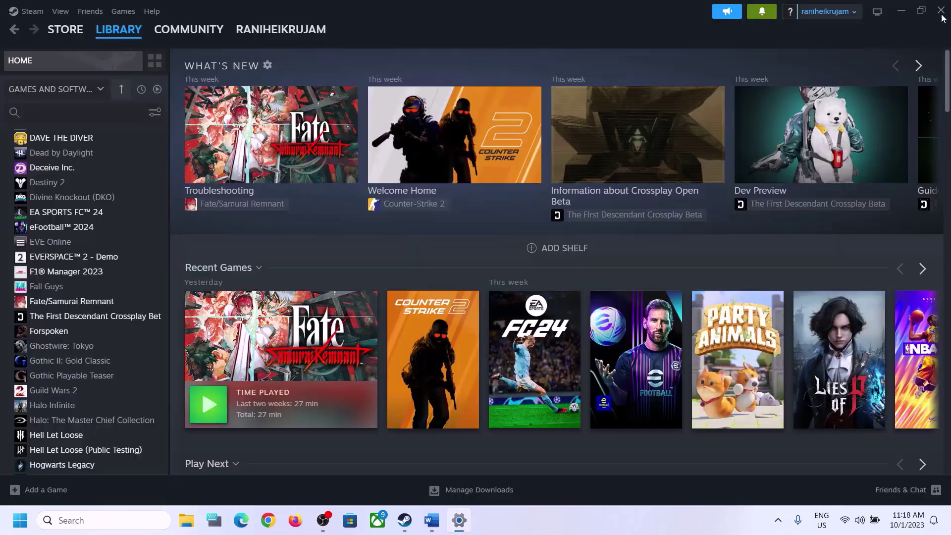
# Switch back to the Word notes and highlight the Step 3 instructions "Restart the game" and "Restart PC"
pyautogui.click(428, 521)
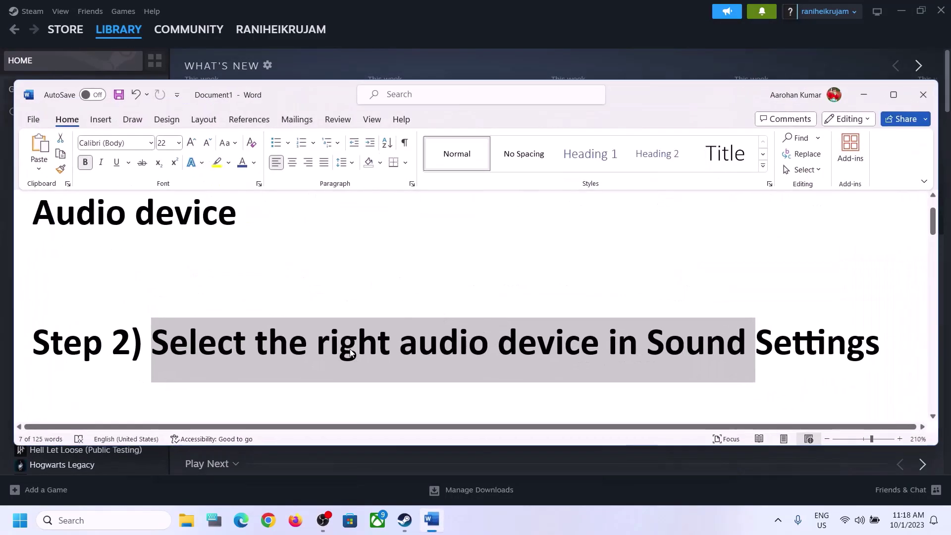
pyautogui.scroll(-2, 411, 380)
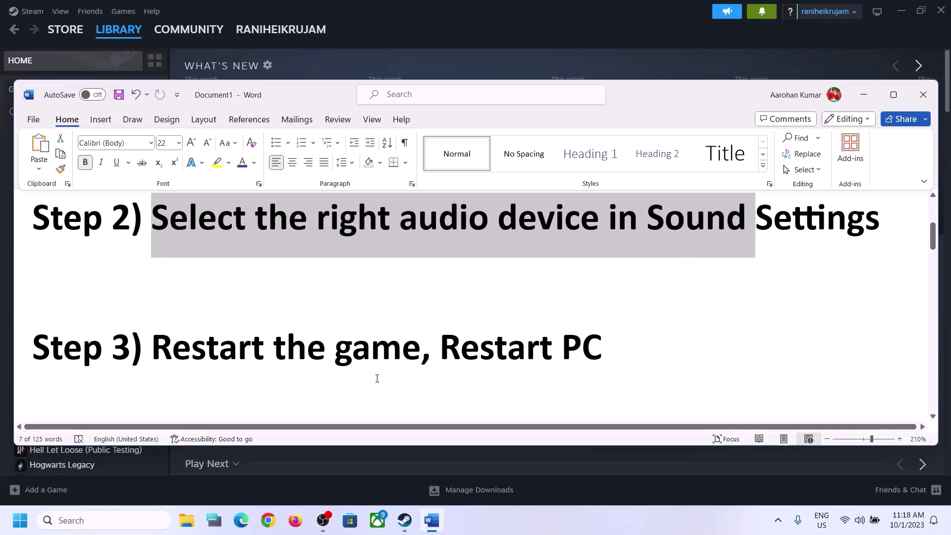
pyautogui.moveTo(154, 347); pyautogui.dragTo(405, 348)
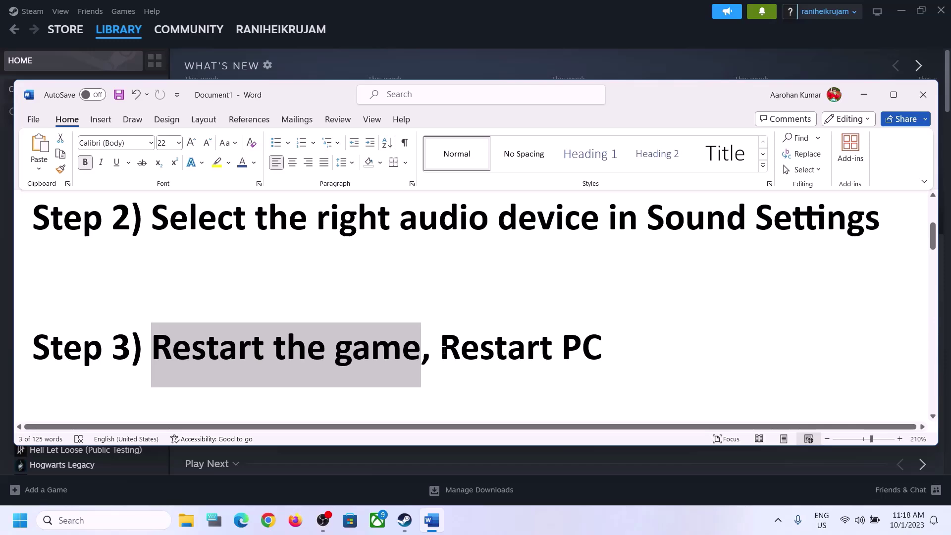
pyautogui.moveTo(444, 350); pyautogui.dragTo(602, 350)
# Show the PC's power options from Start and dismiss them without restarting
pyautogui.click(20, 520)
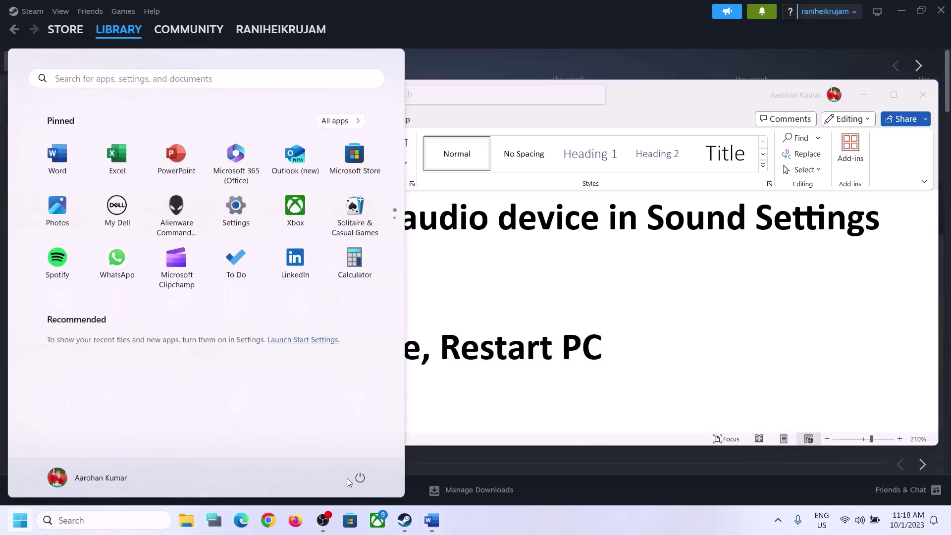
pyautogui.click(359, 477)
pyautogui.press('Escape')
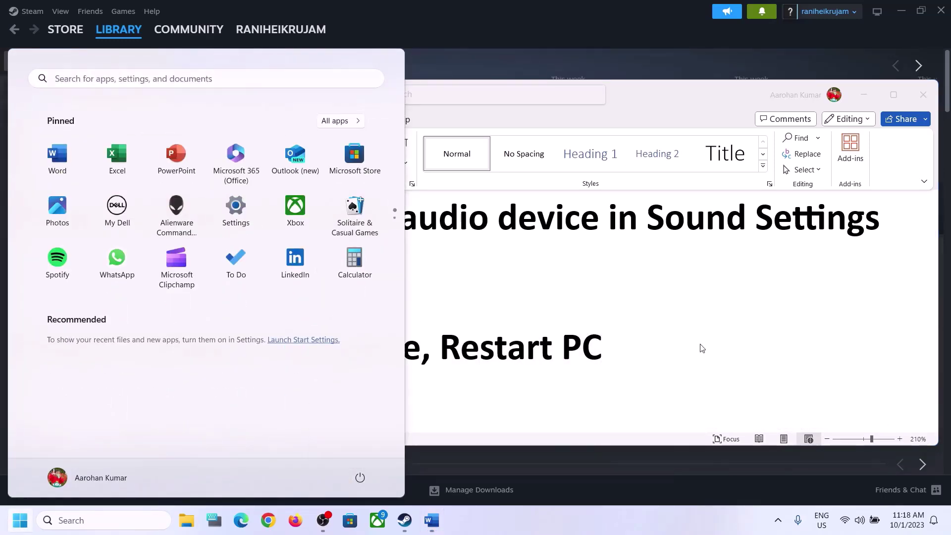
# Show the sound output control in the taskbar quick settings and dismiss it
pyautogui.press('Escape')
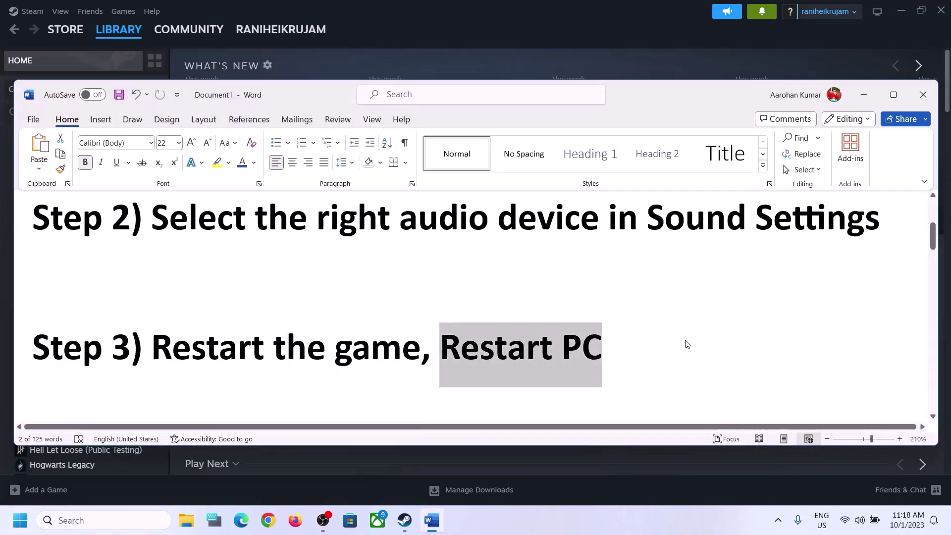
pyautogui.click(864, 521)
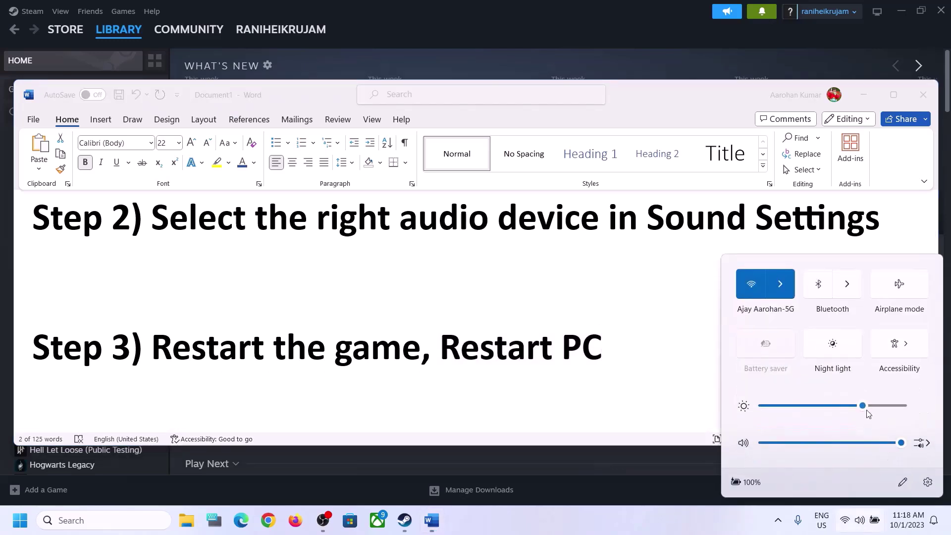
pyautogui.click(922, 445)
pyautogui.press('Escape')
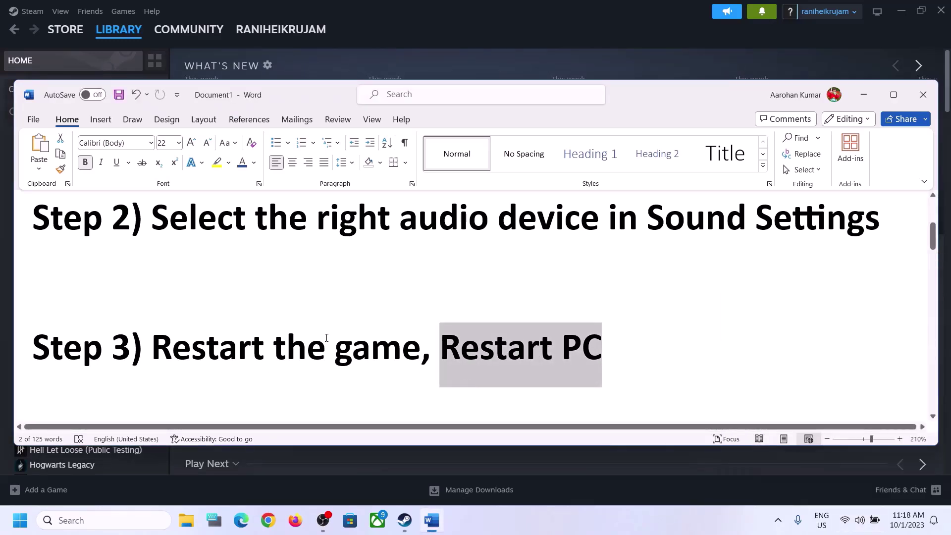
# Highlight the Step 4 instruction "Set Sound Sample rate to 48/44k Hz in sound control panel" in the Word notes
pyautogui.click(327, 338)
pyautogui.scroll(-4, 261, 318)
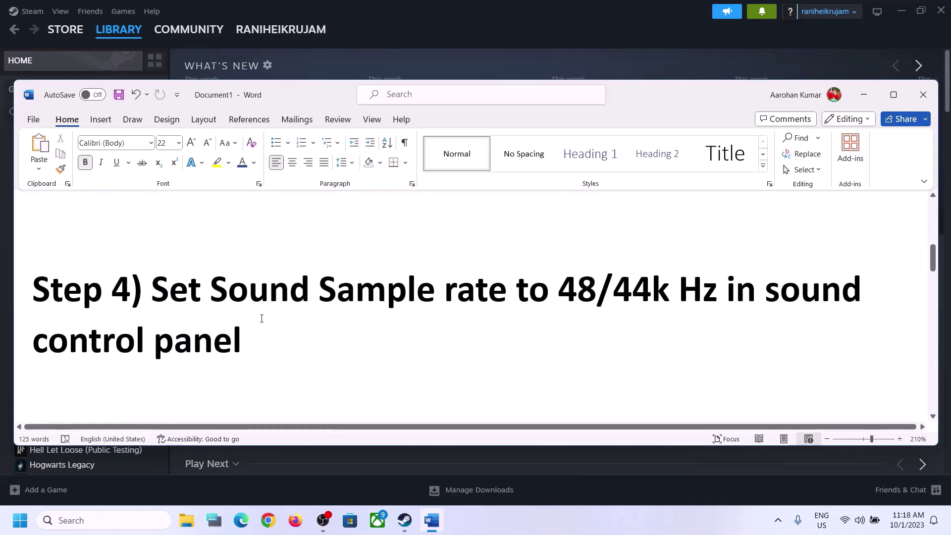
pyautogui.moveTo(151, 290); pyautogui.dragTo(389, 348)
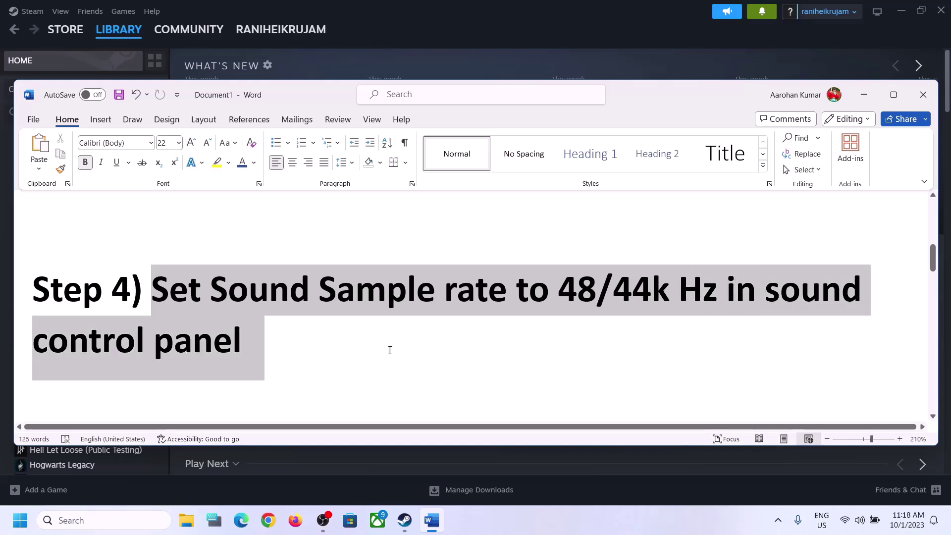
# Open the Sound dialog from Control Panel's Hardware and Sound category and move it clear of the category list
pyautogui.click(109, 527)
pyautogui.write('c')
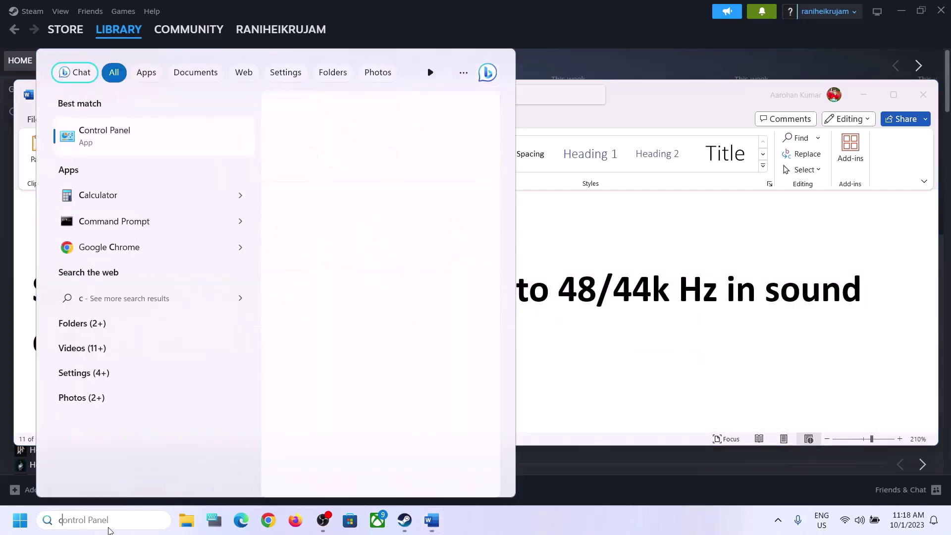
pyautogui.write('ontrol')
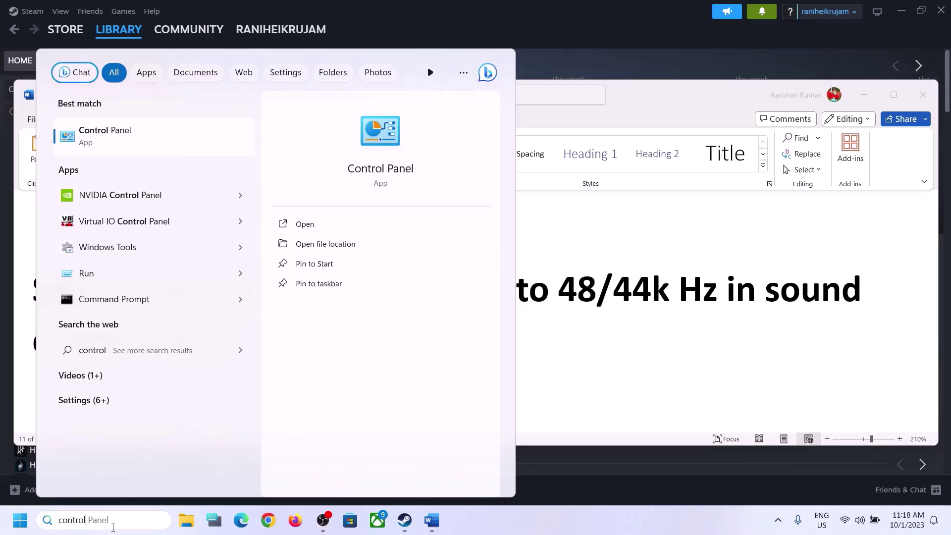
pyautogui.click(132, 142)
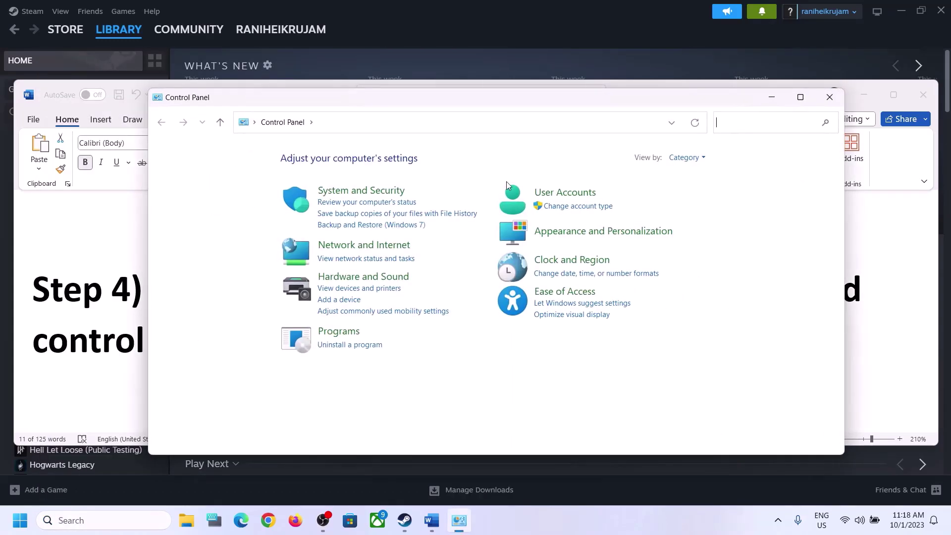
pyautogui.click(359, 278)
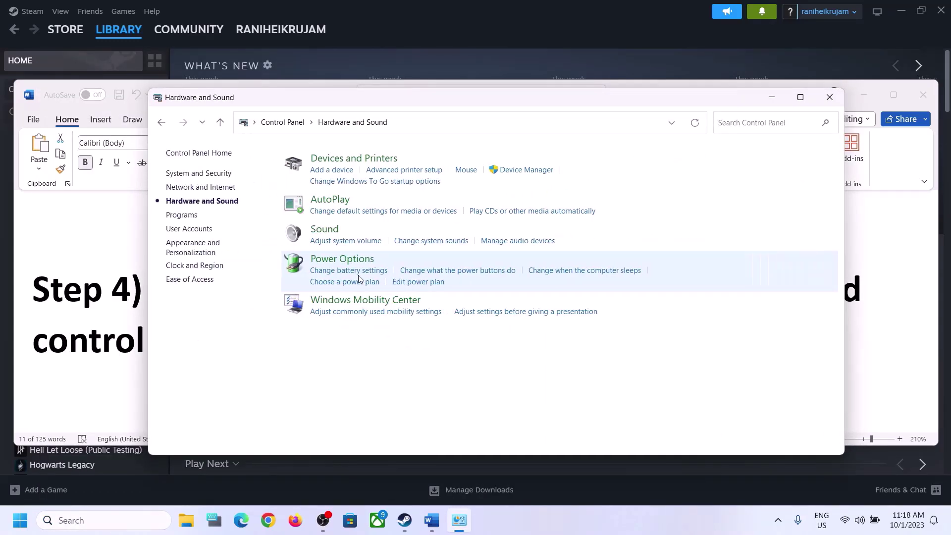
pyautogui.click(322, 231)
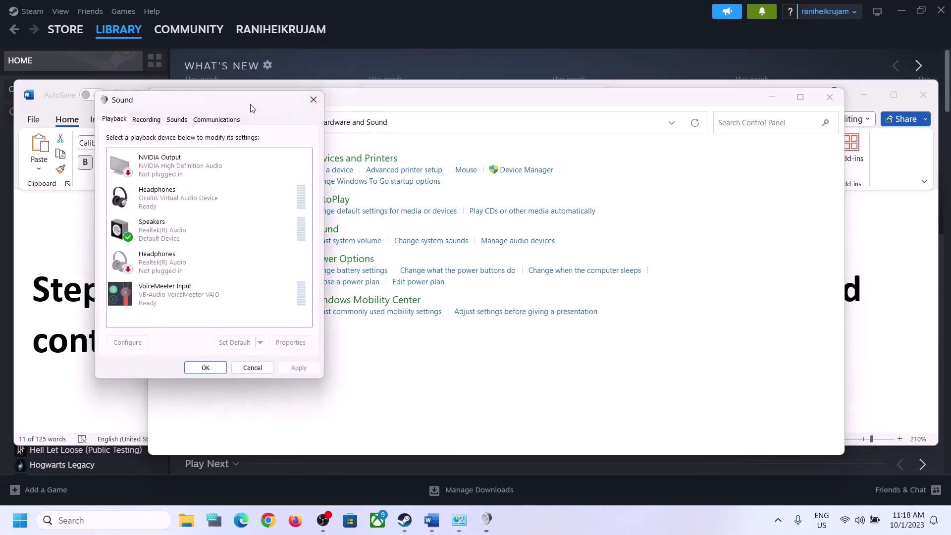
pyautogui.moveTo(234, 104); pyautogui.dragTo(449, 85)
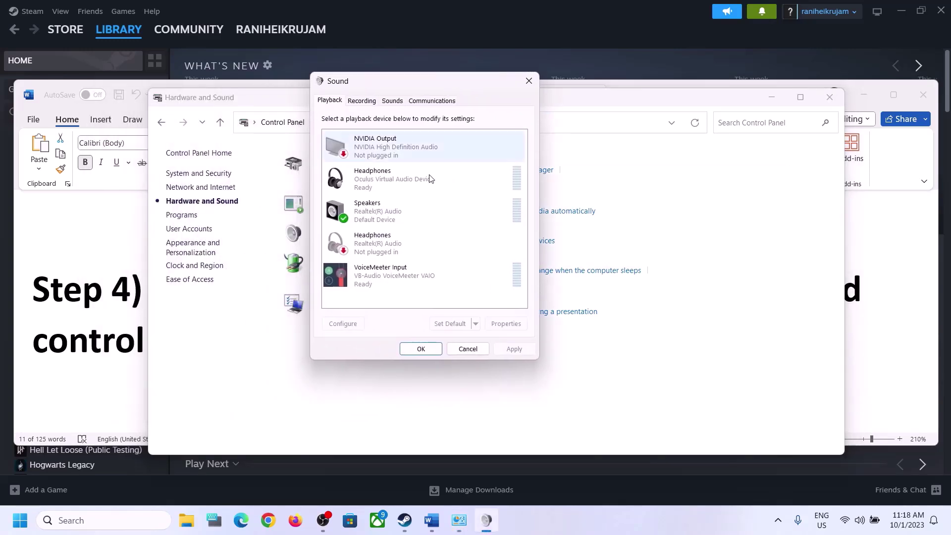
# Select the Realtek(R) Audio Speakers as the playback device and open the advanced settings in its properties
pyautogui.click(387, 218)
pyautogui.click(387, 218)
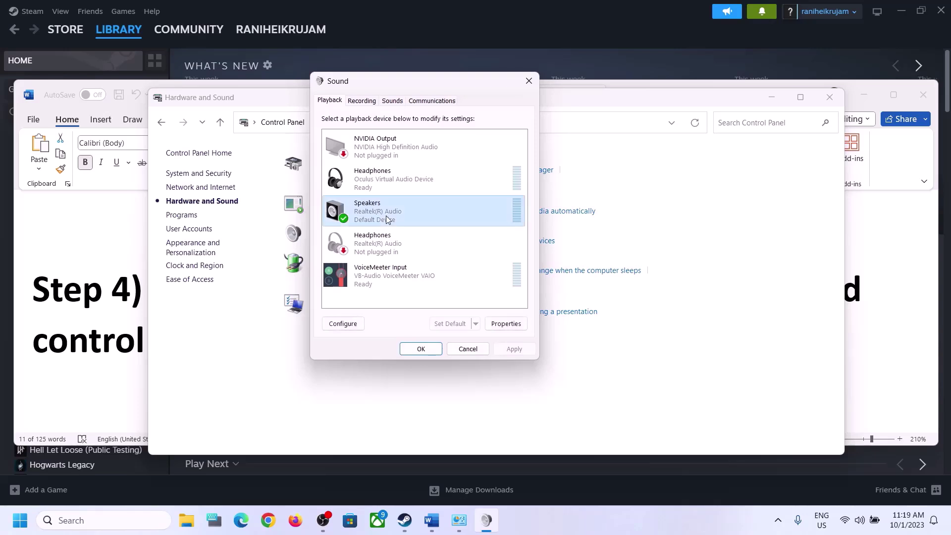
pyautogui.click(383, 183)
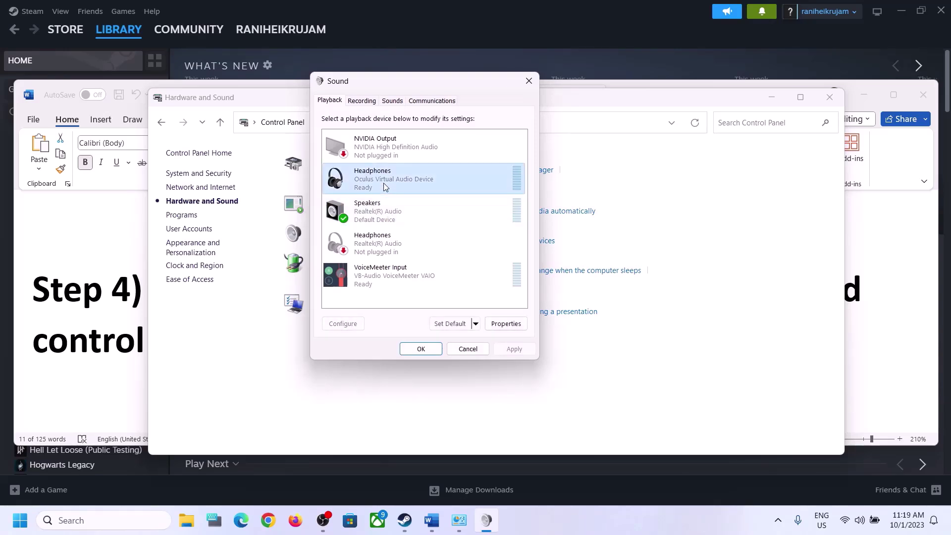
pyautogui.click(380, 207)
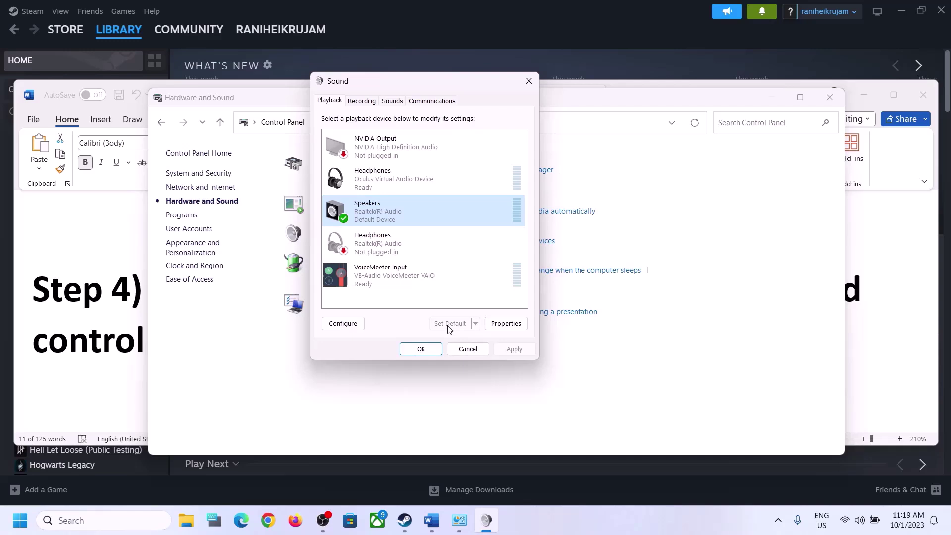
pyautogui.rightClick(388, 216)
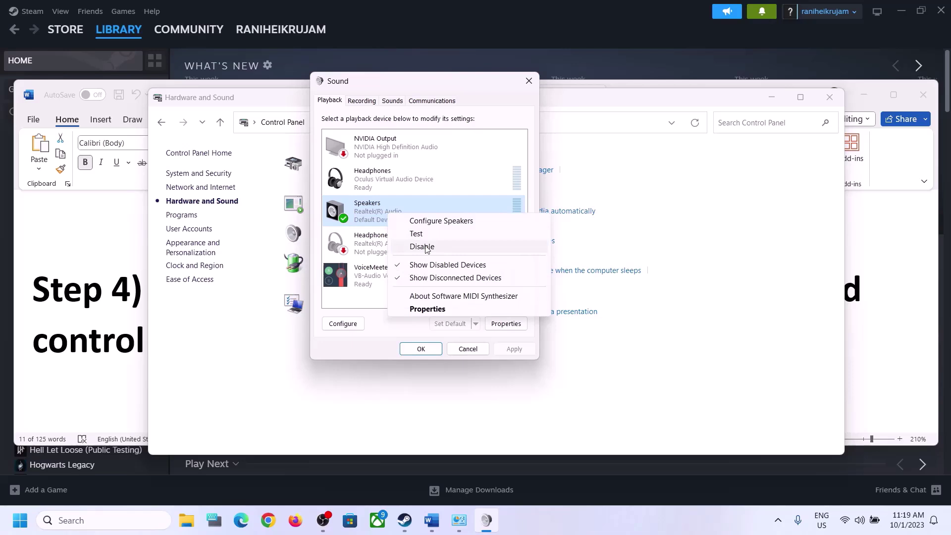
pyautogui.click(442, 311)
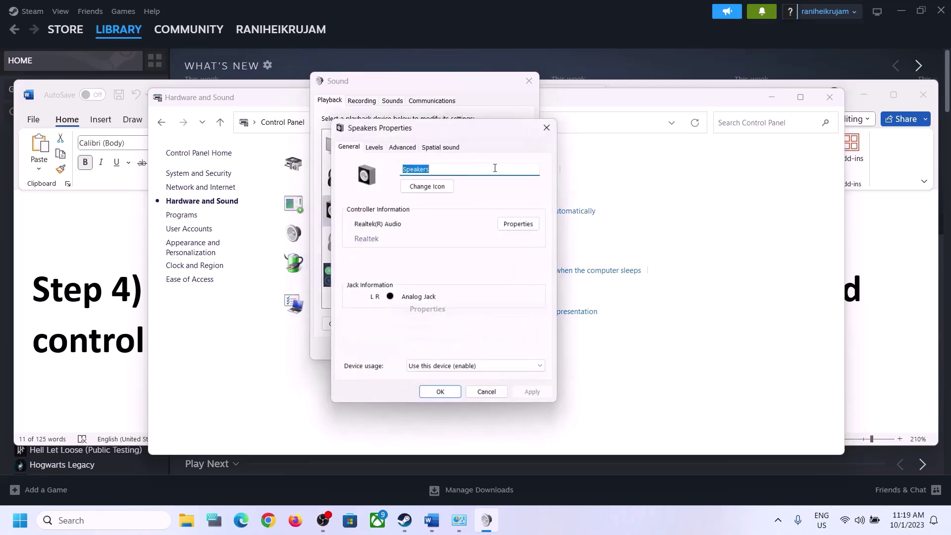
pyautogui.click(401, 146)
# Set the Speakers' default format to 16 bit, 48000 Hz and apply it
pyautogui.click(490, 206)
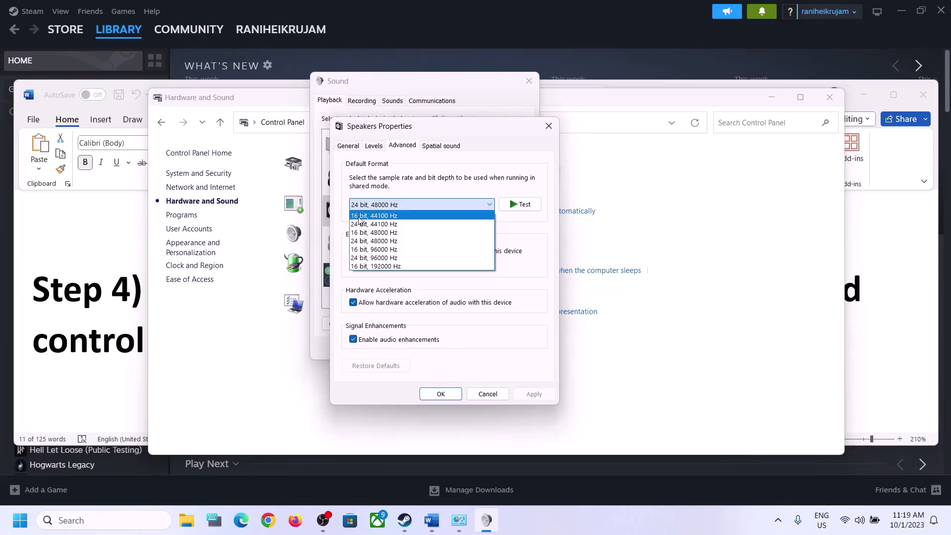
pyautogui.click(385, 236)
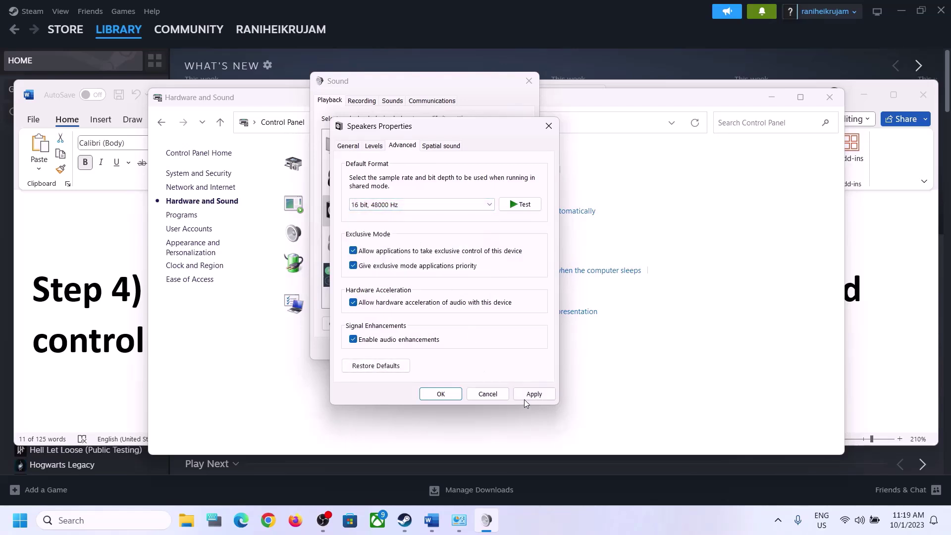
pyautogui.click(531, 393)
# Set the Speakers' default format to 24 bit, 48000 Hz, apply it, and close the Sound dialogs and Control Panel
pyautogui.click(409, 205)
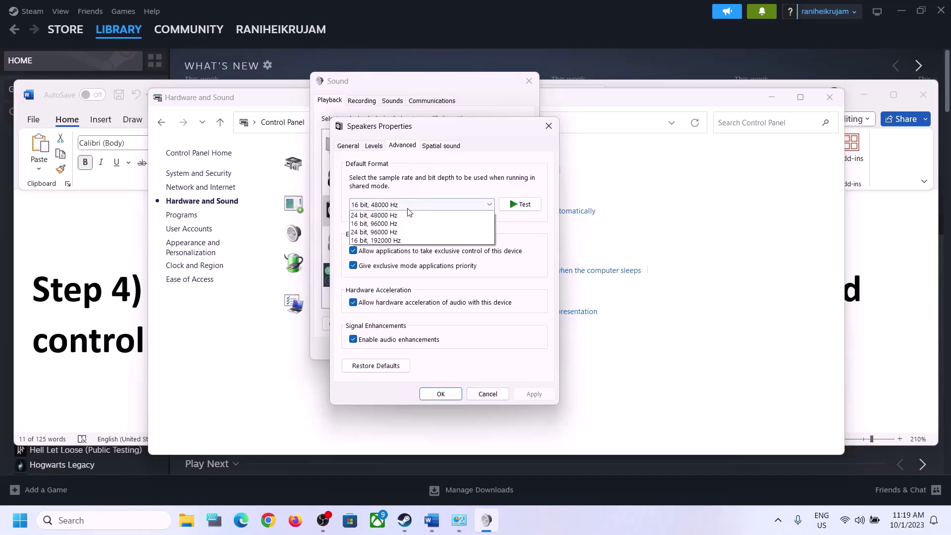
pyautogui.click(374, 241)
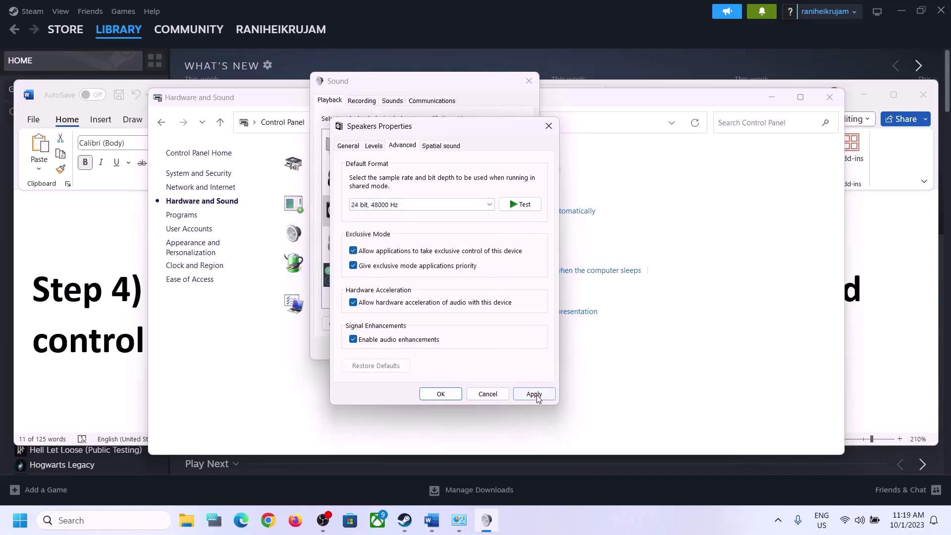
pyautogui.click(537, 396)
pyautogui.click(441, 395)
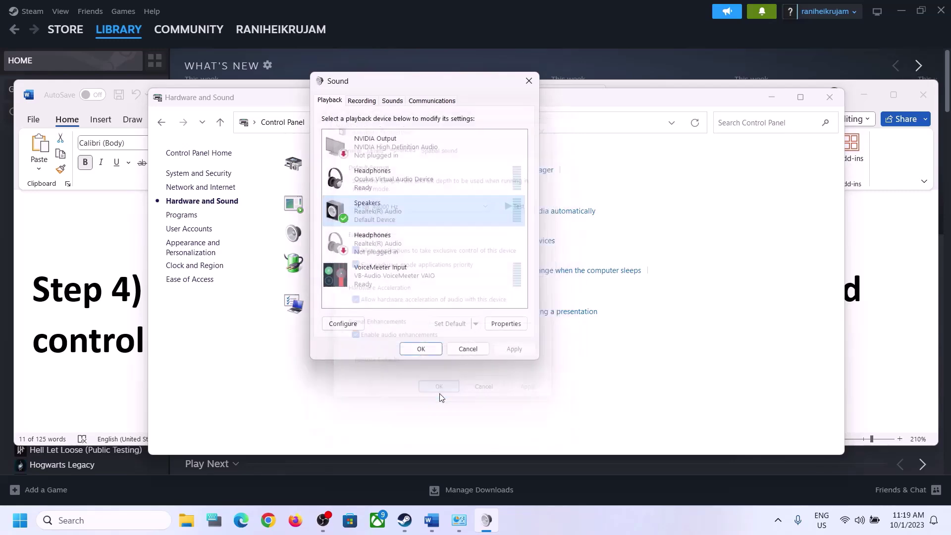
pyautogui.click(433, 348)
pyautogui.click(838, 91)
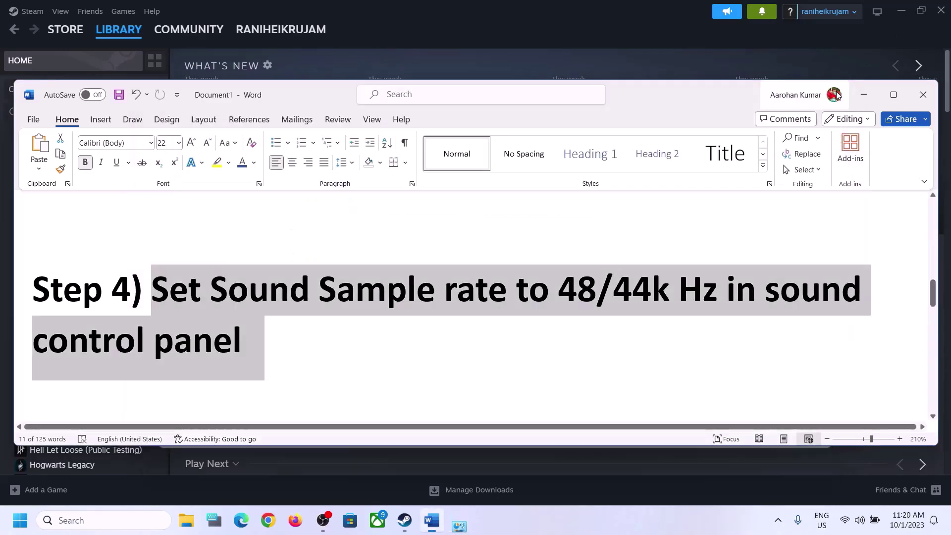
# Mark the "48/44k Hz" sample rate in the Step 4 text of the notes and clear the selection
pyautogui.click(547, 286)
pyautogui.moveTo(547, 286); pyautogui.dragTo(720, 287)
pyautogui.click(276, 323)
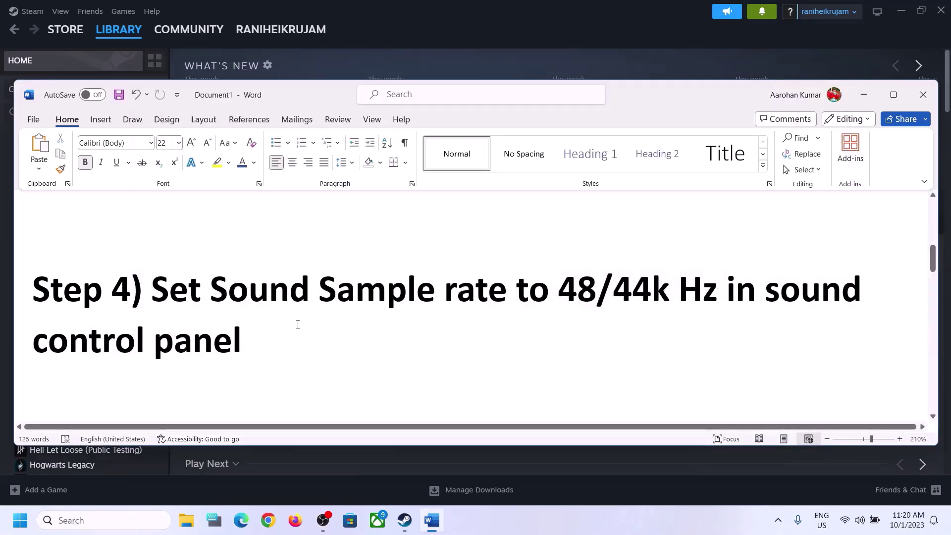
# Highlight the Step 5 controller disconnect and reconnect instructions, and "off Spatial Sound" in Step 6 of the notes
pyautogui.scroll(-4, 297, 324)
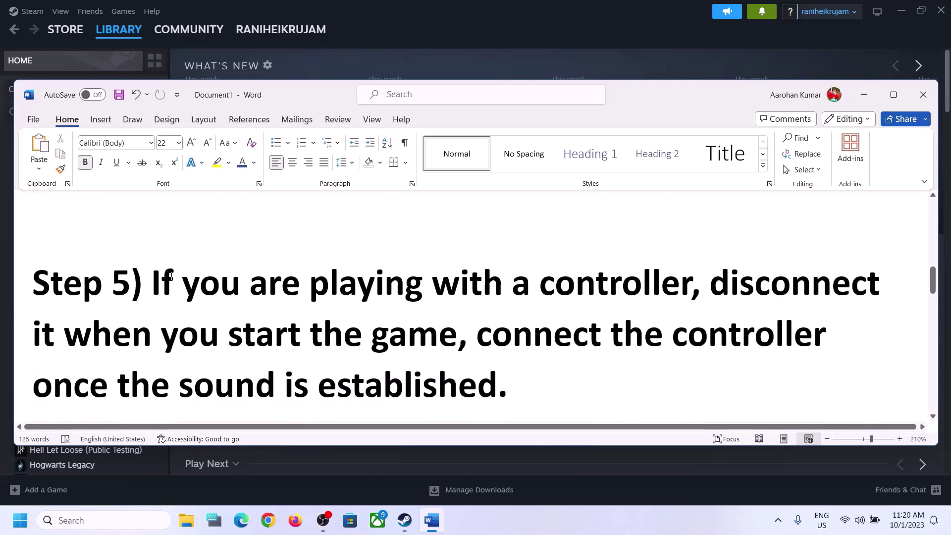
pyautogui.moveTo(152, 284); pyautogui.dragTo(438, 345)
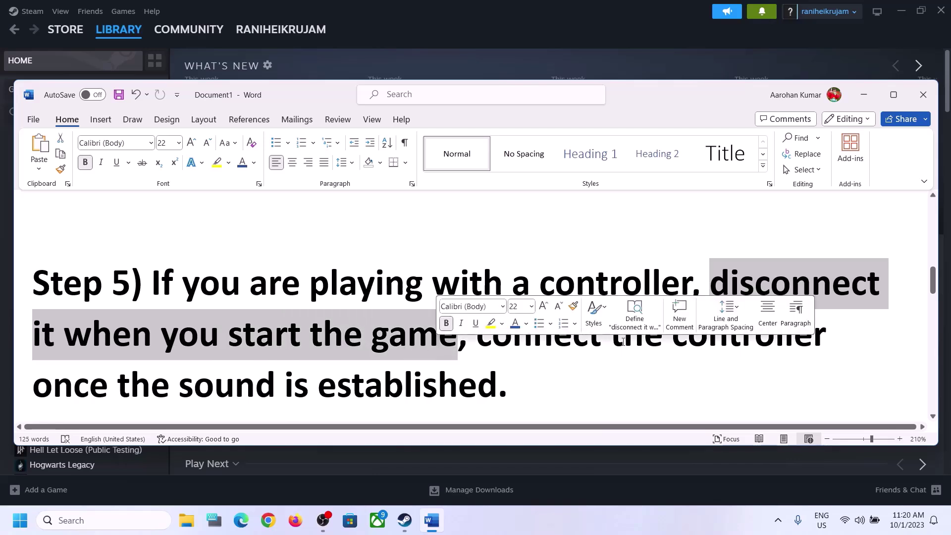
pyautogui.click(753, 284)
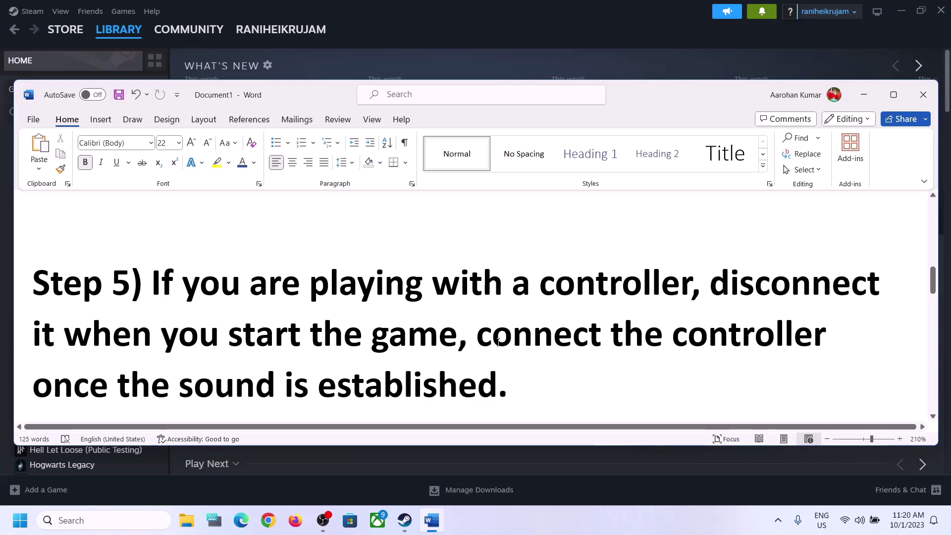
pyautogui.moveTo(497, 342); pyautogui.dragTo(832, 341)
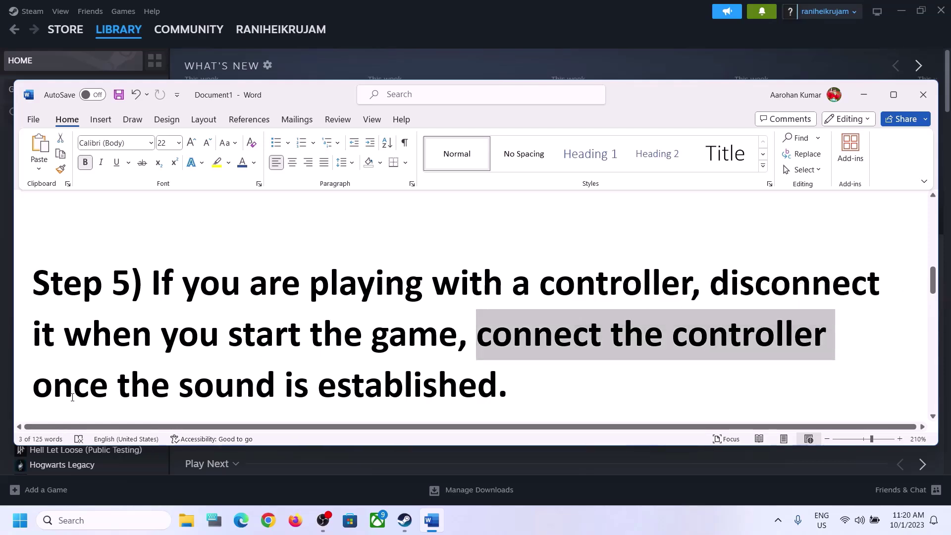
pyautogui.moveTo(72, 397); pyautogui.dragTo(496, 391)
pyautogui.click(290, 307)
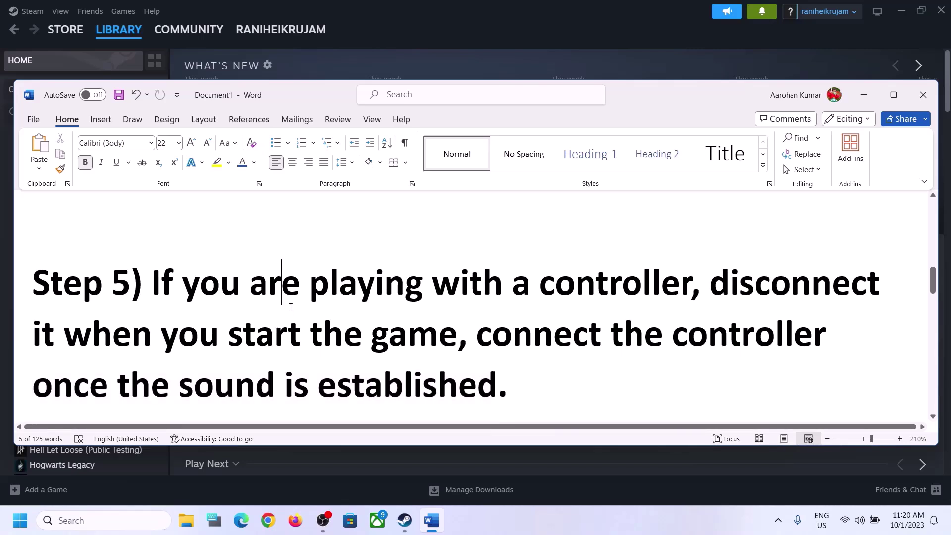
pyautogui.scroll(-3, 310, 308)
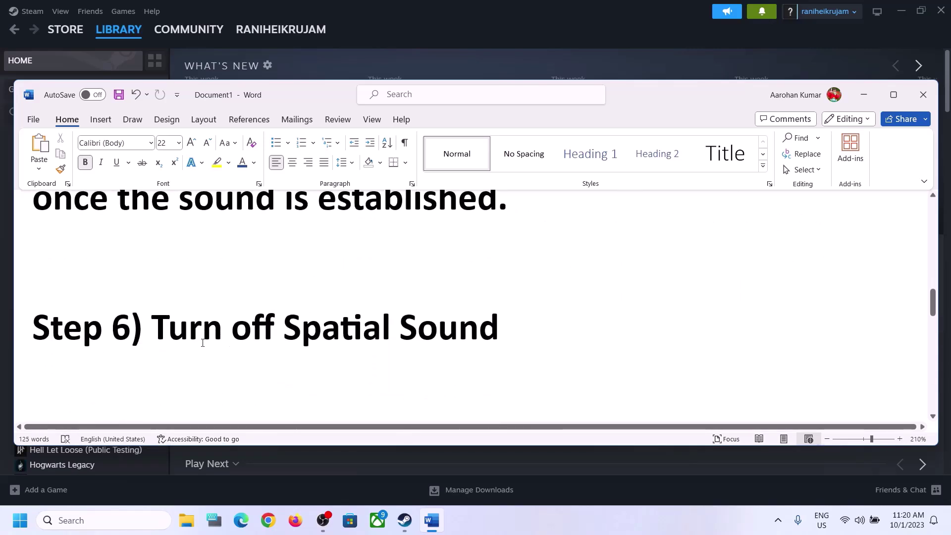
pyautogui.moveTo(231, 329); pyautogui.dragTo(881, 388)
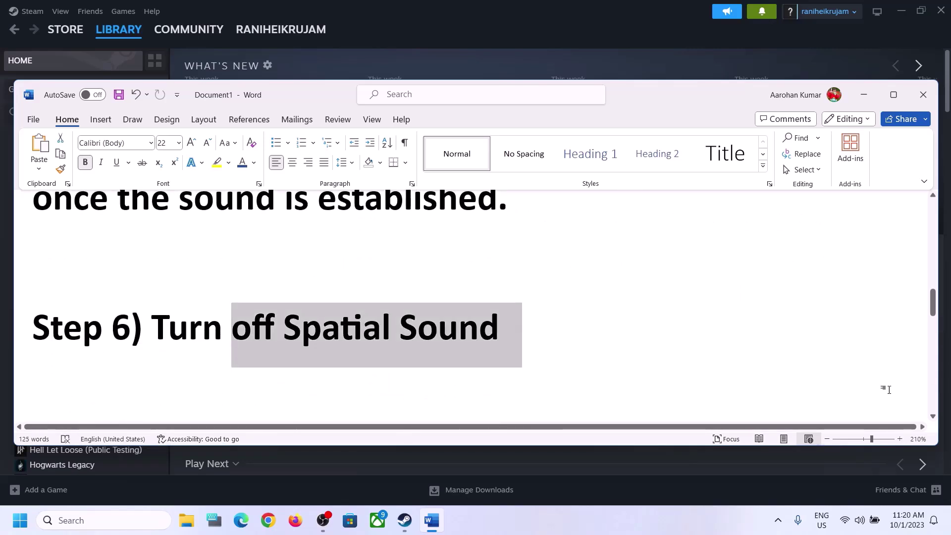
pyautogui.rightClick(859, 518)
pyautogui.click(857, 483)
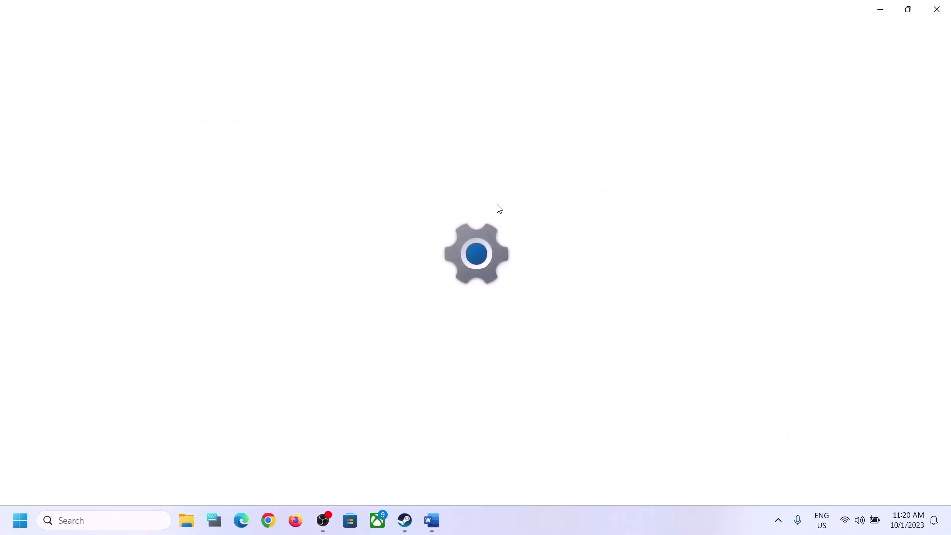
pyautogui.click(936, 10)
# Open the Sound settings from Control Panel's Hardware and Sound category and move the dialog clear of the window edge
pyautogui.click(102, 522)
pyautogui.write('co')
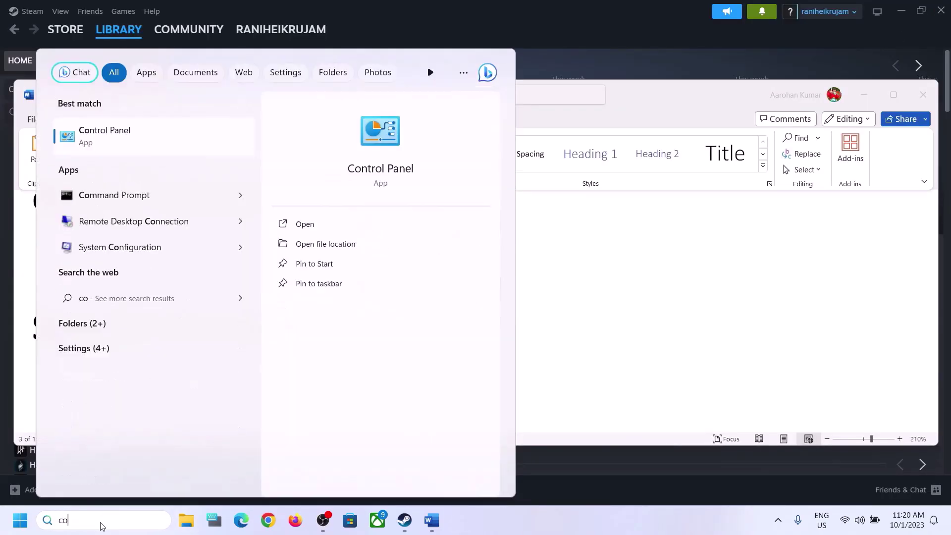
pyautogui.write('ntrol')
pyautogui.press('Return')
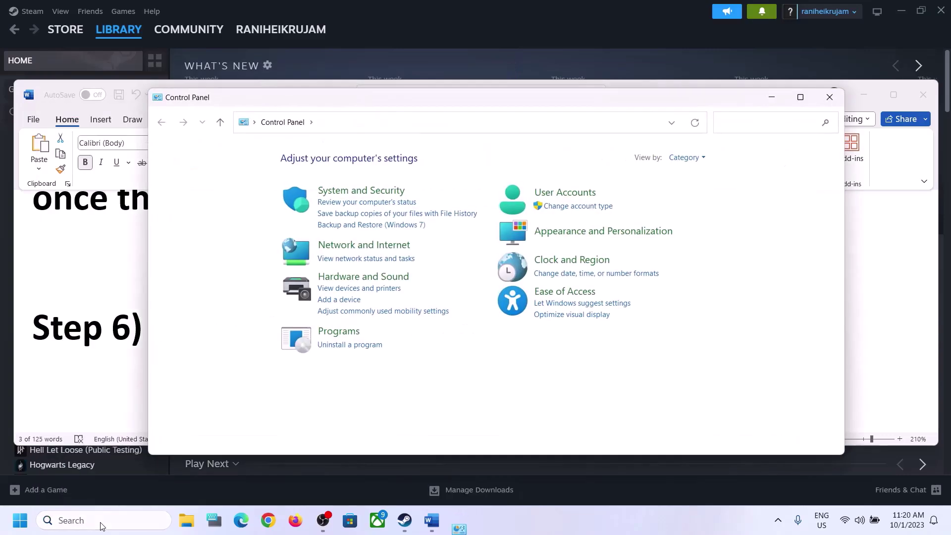
pyautogui.click(365, 278)
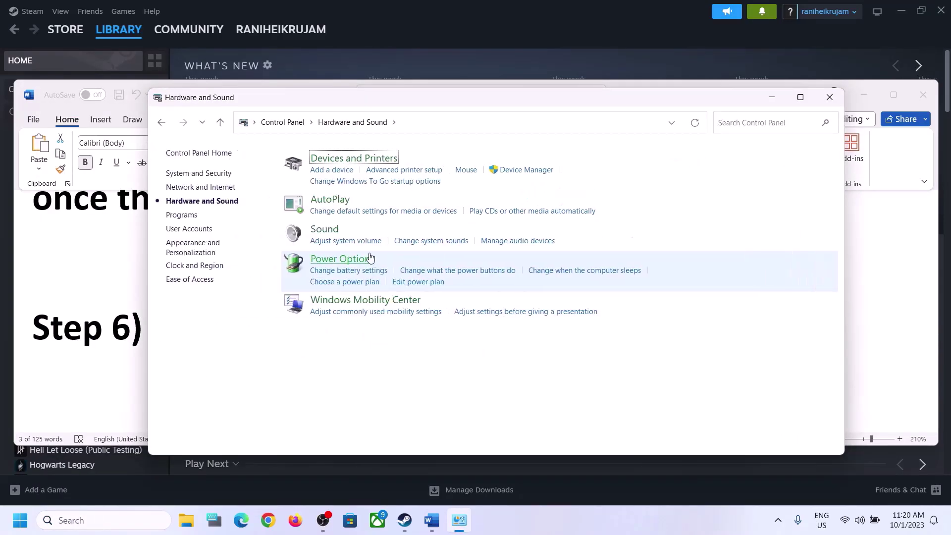
pyautogui.click(329, 240)
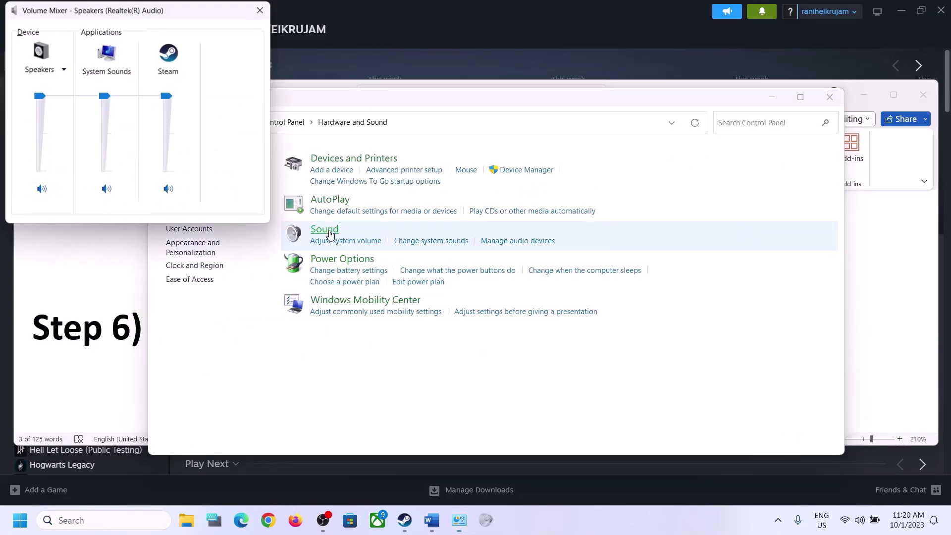
pyautogui.click(260, 15)
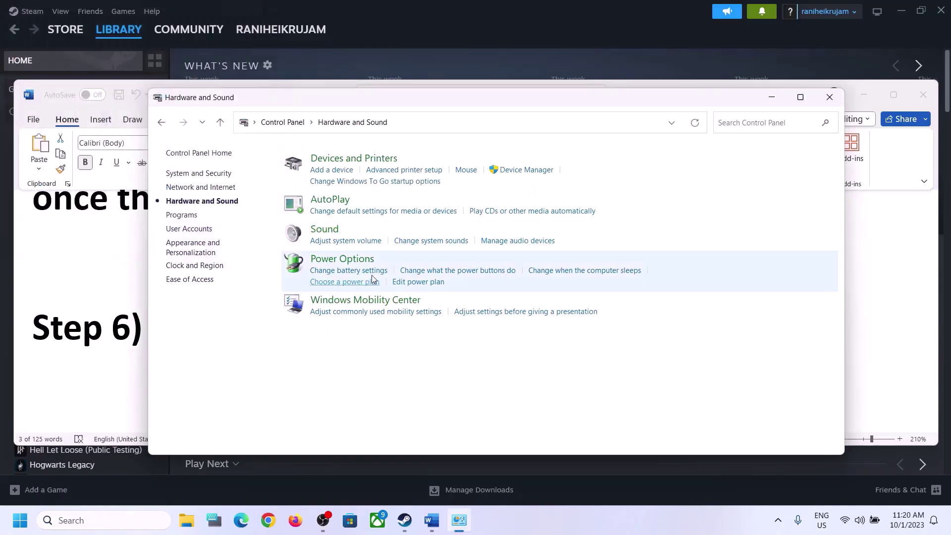
pyautogui.click(327, 229)
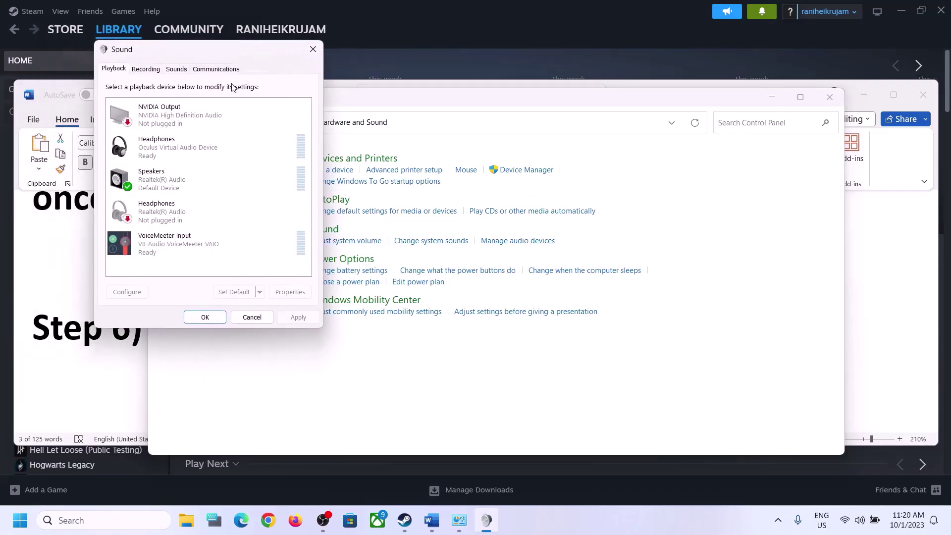
pyautogui.moveTo(223, 46); pyautogui.dragTo(467, 72)
# Set the Speakers' spatial sound format to Off, apply it, and close the Sound dialogs
pyautogui.click(407, 210)
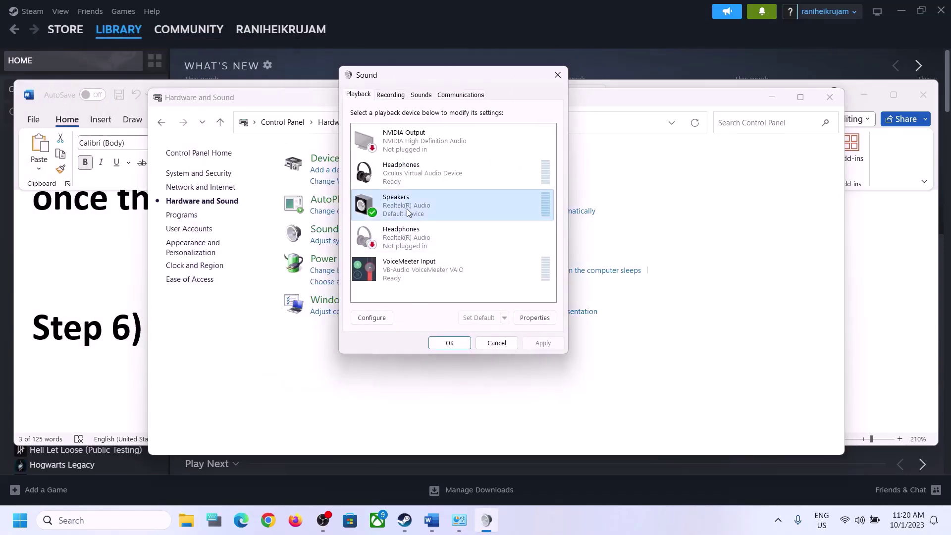
pyautogui.rightClick(419, 206)
pyautogui.click(452, 304)
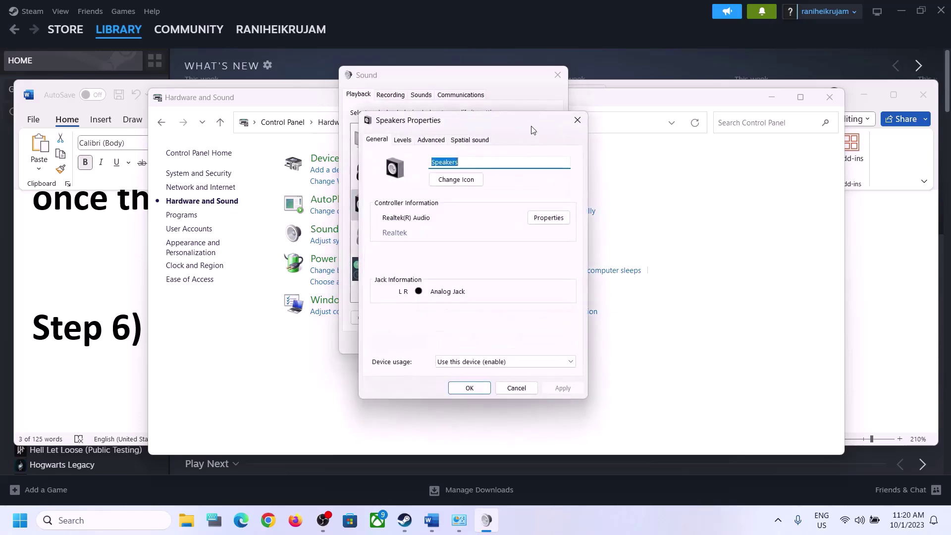
pyautogui.click(469, 139)
pyautogui.click(432, 198)
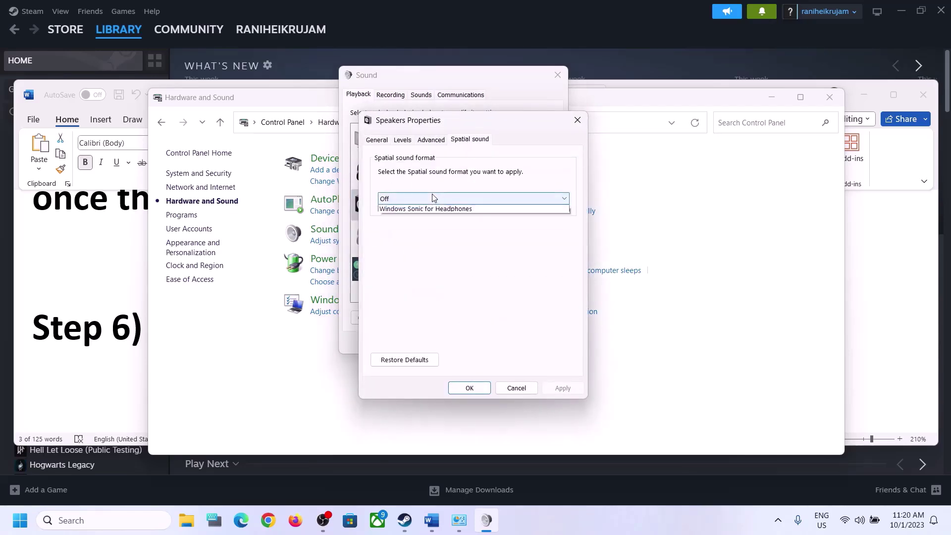
pyautogui.click(396, 208)
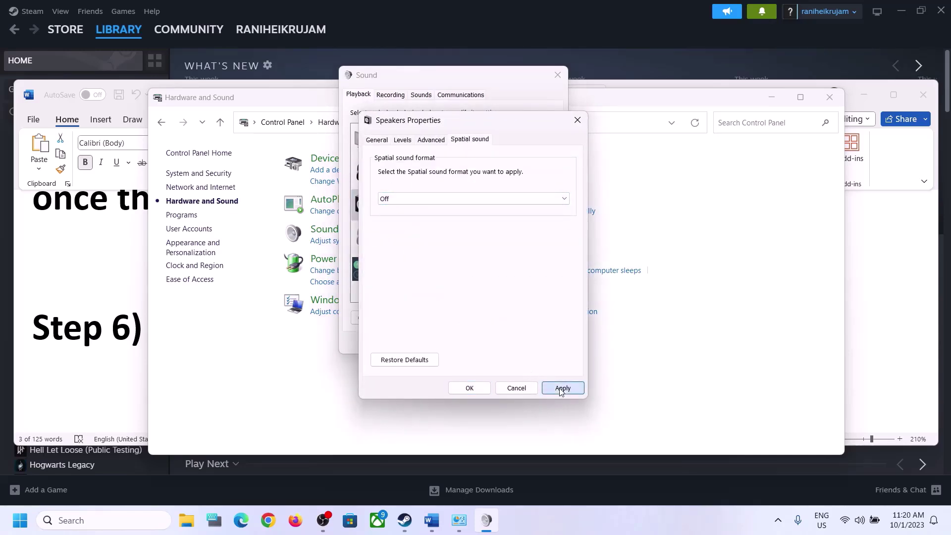
pyautogui.click(479, 390)
pyautogui.click(557, 74)
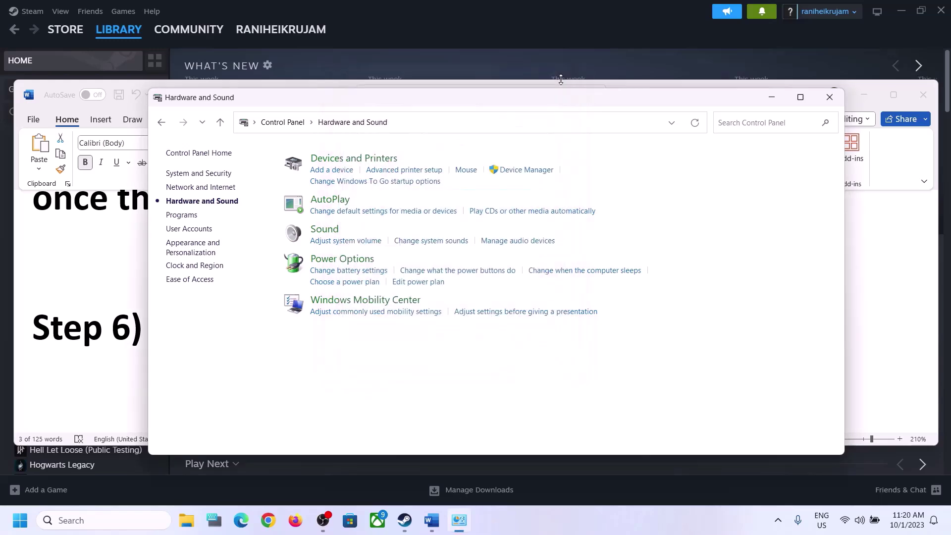
# Return to the notes and highlight "Oculus/voicemeeter" and the "recording and playback" wording in Step 7
pyautogui.click(131, 322)
pyautogui.moveTo(233, 328); pyautogui.dragTo(520, 327)
pyautogui.scroll(-5, 362, 337)
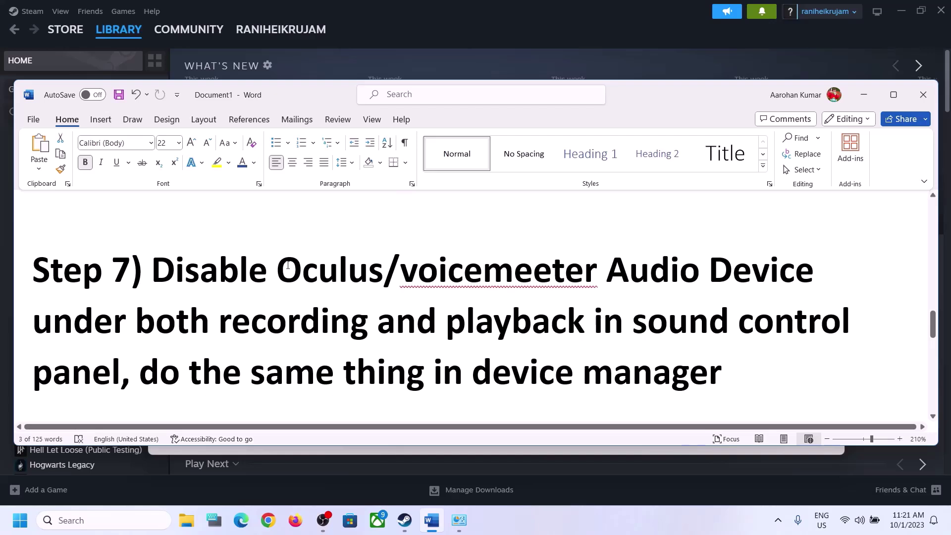
pyautogui.moveTo(286, 264); pyautogui.dragTo(597, 270)
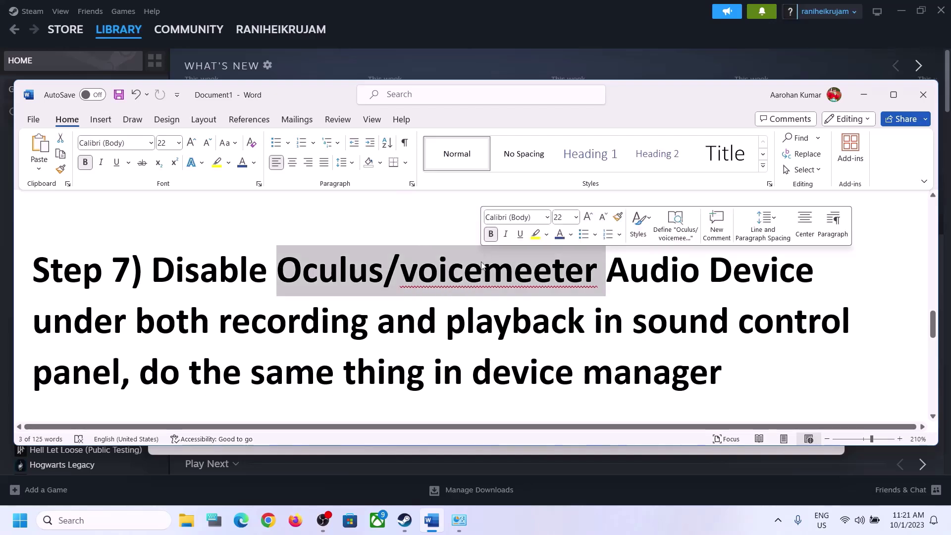
pyautogui.click(416, 321)
pyautogui.moveTo(350, 326); pyautogui.dragTo(551, 322)
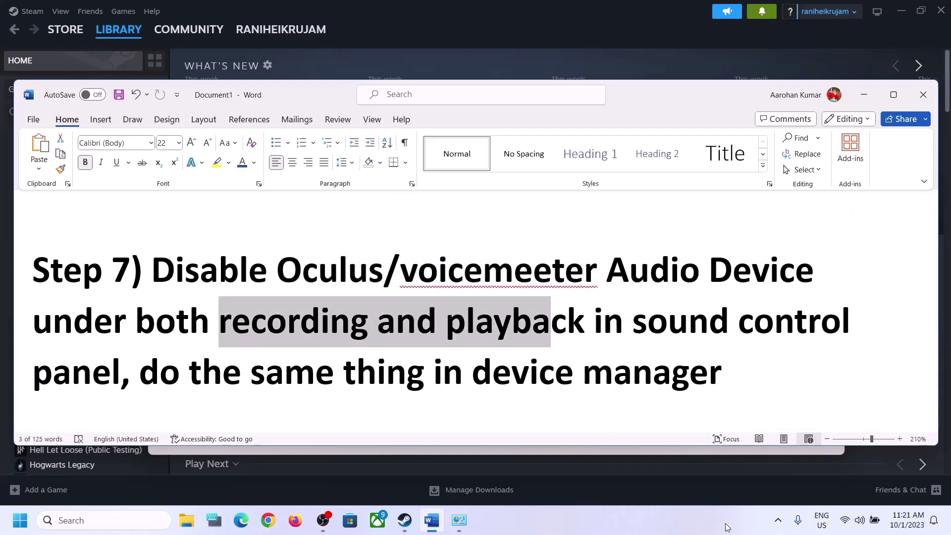
# Reopen Control Panel and bring up the Sound playback device list from Hardware and Sound
pyautogui.click(119, 523)
pyautogui.write('co')
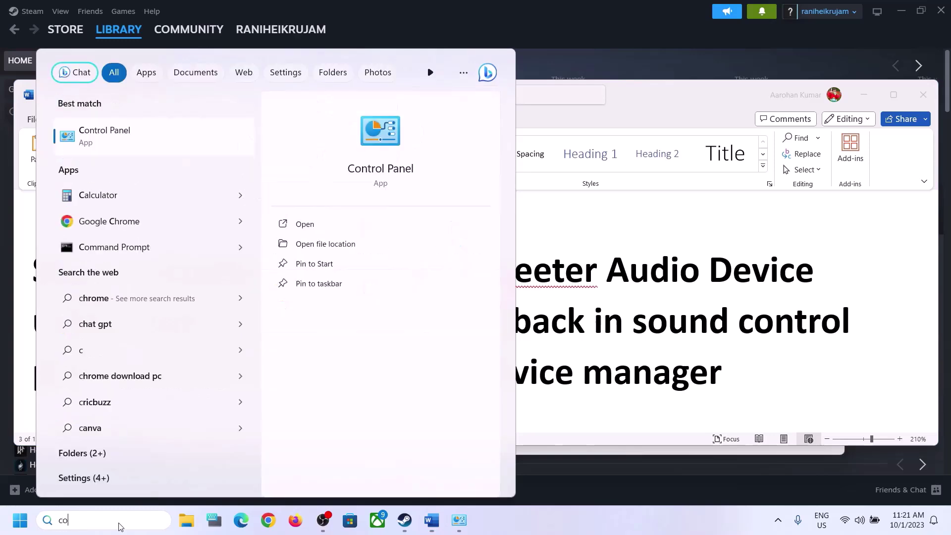
pyautogui.write('ntrol')
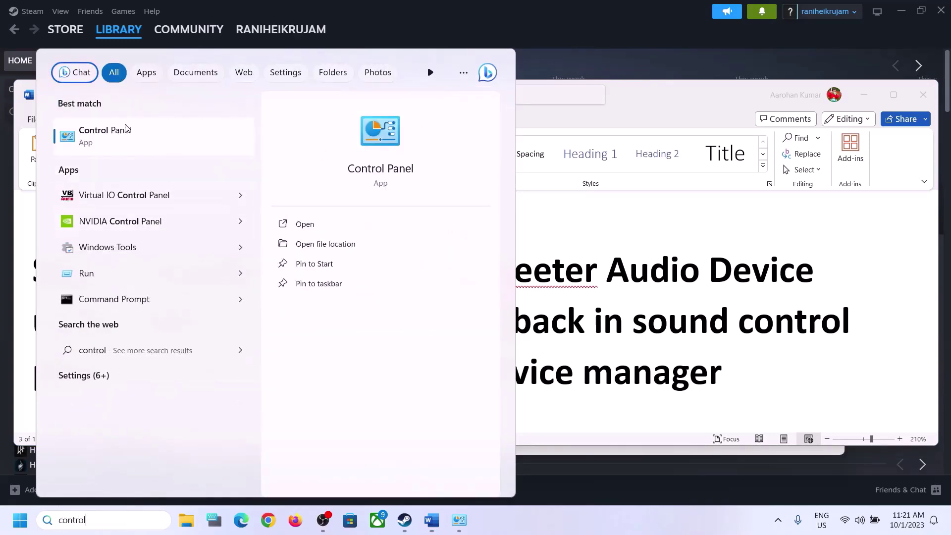
pyautogui.click(105, 134)
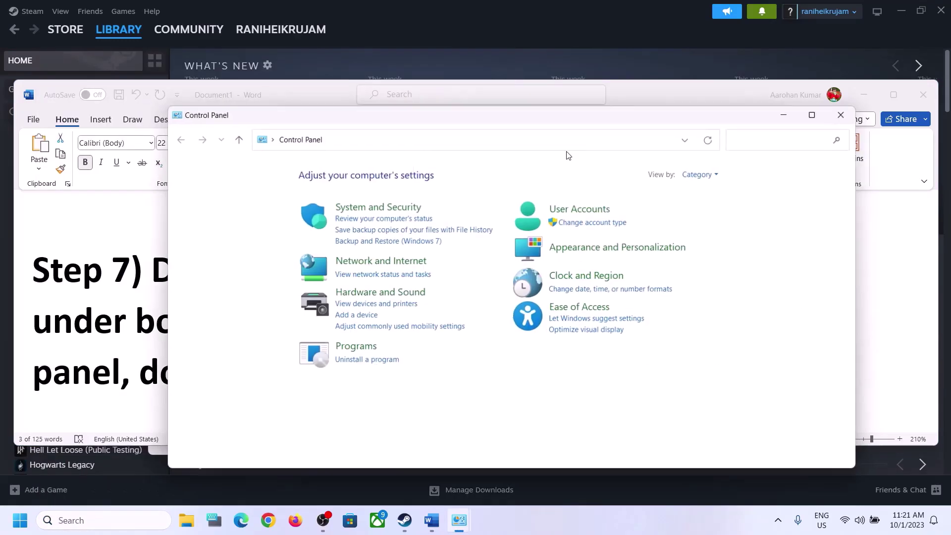
pyautogui.click(387, 293)
pyautogui.click(345, 247)
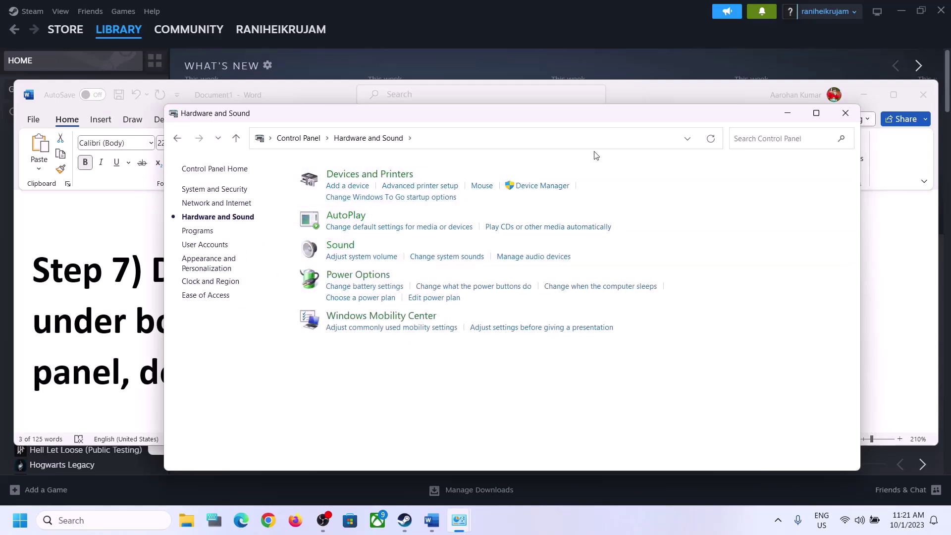
pyautogui.moveTo(204, 49); pyautogui.dragTo(545, 101)
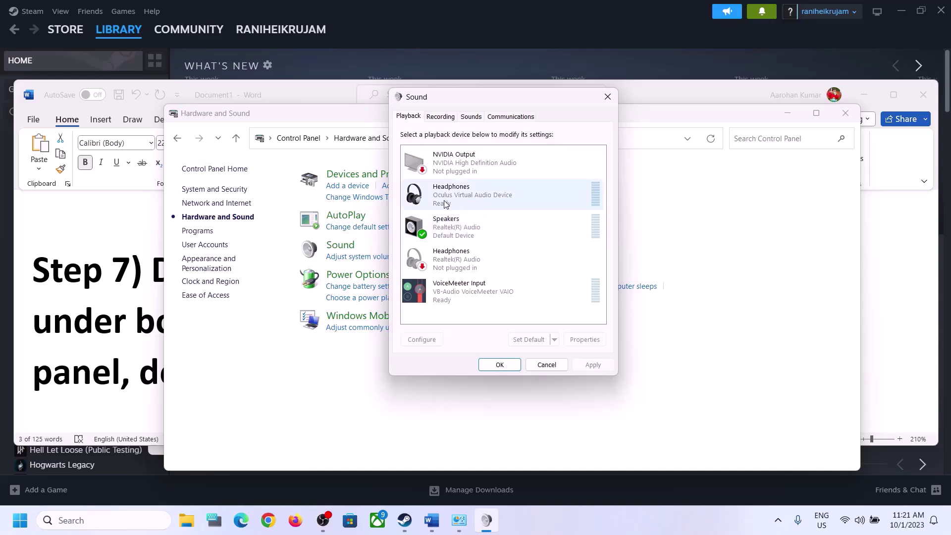
# Disable the Oculus Virtual Audio Device headphones and the Realtek(R) Audio headphones in the playback devices
pyautogui.rightClick(470, 200)
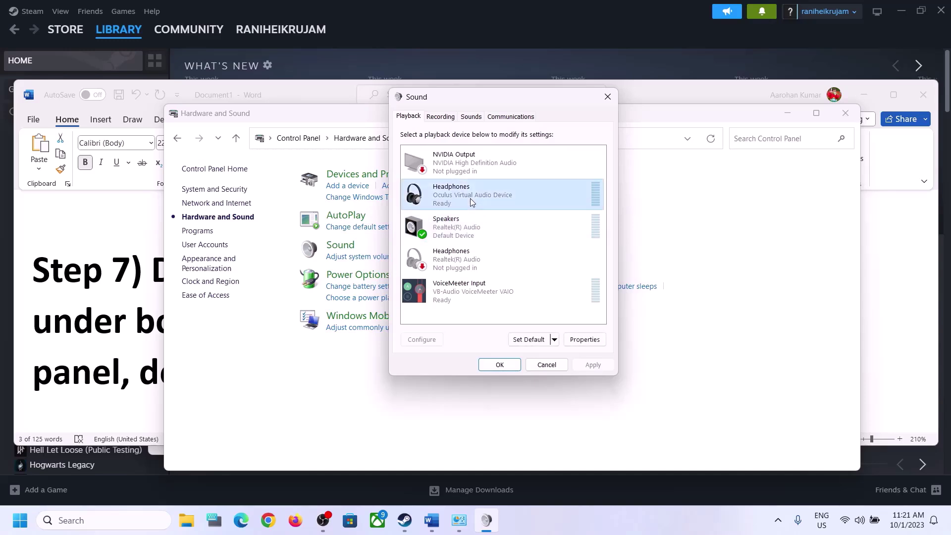
pyautogui.click(504, 220)
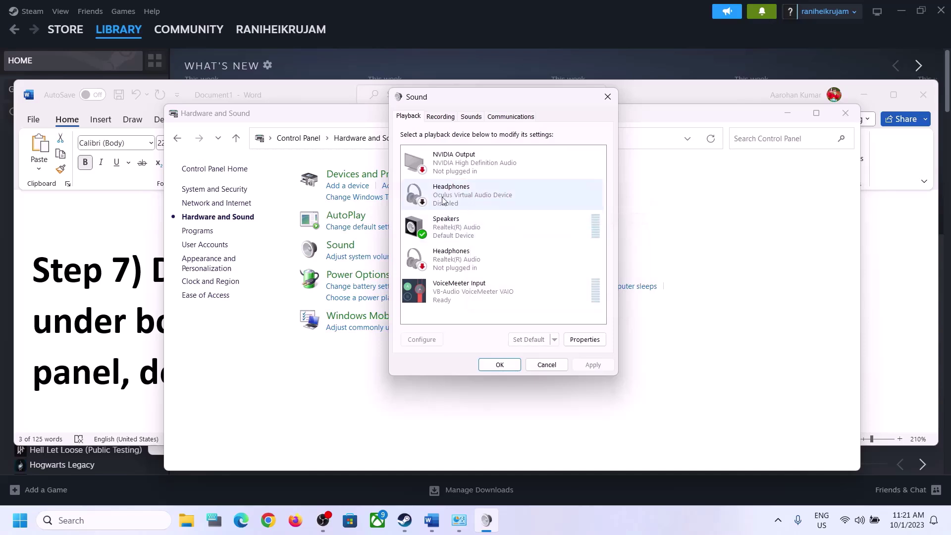
pyautogui.click(446, 269)
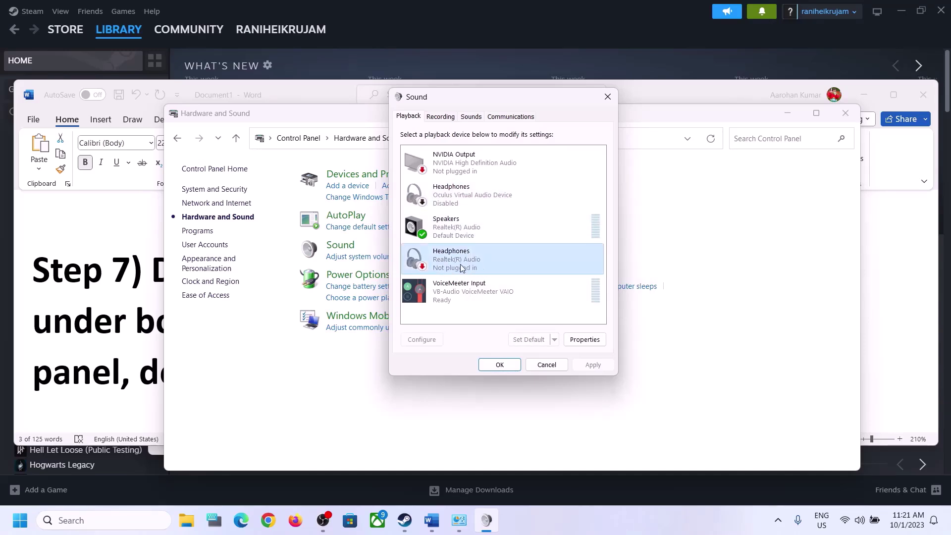
pyautogui.rightClick(461, 266)
pyautogui.click(498, 284)
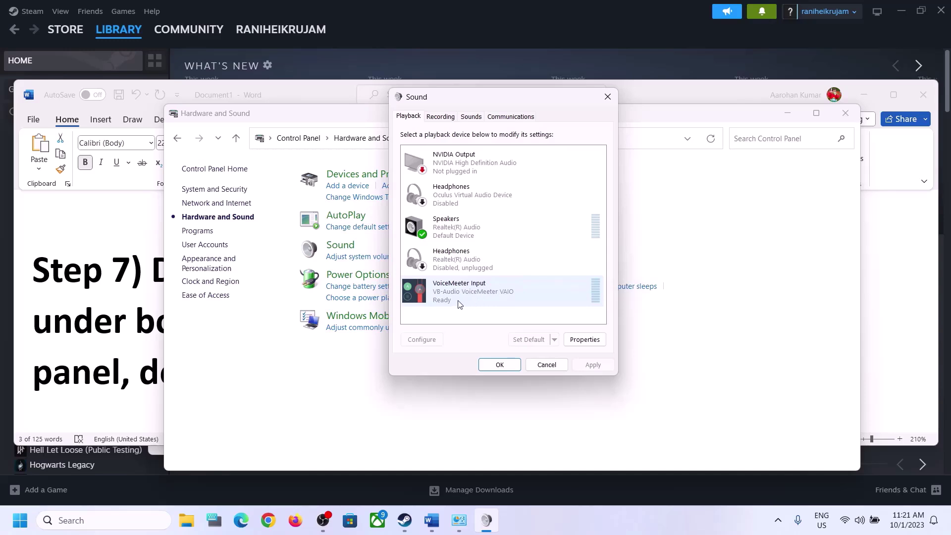
# Disable the VoiceMeeter Input and NVIDIA Output playback devices
pyautogui.click(465, 296)
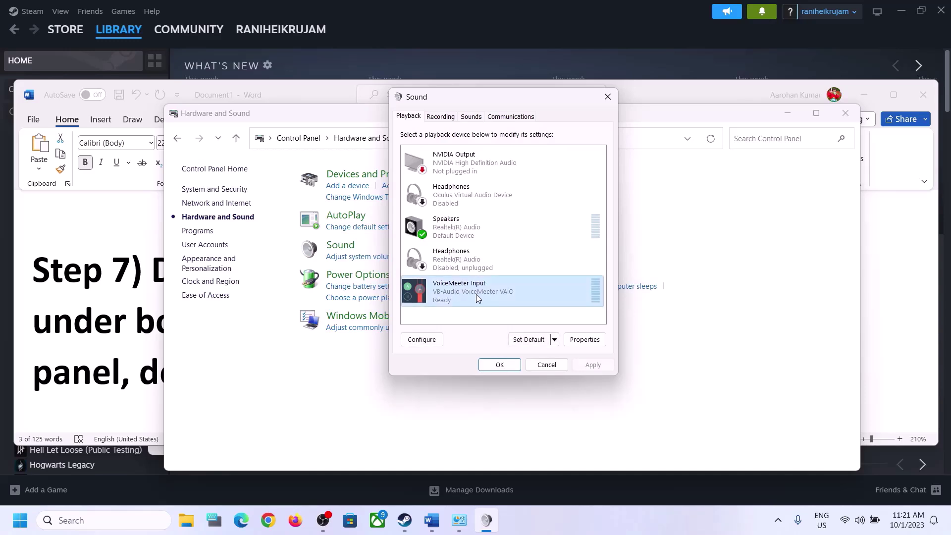
pyautogui.rightClick(476, 294)
pyautogui.click(511, 329)
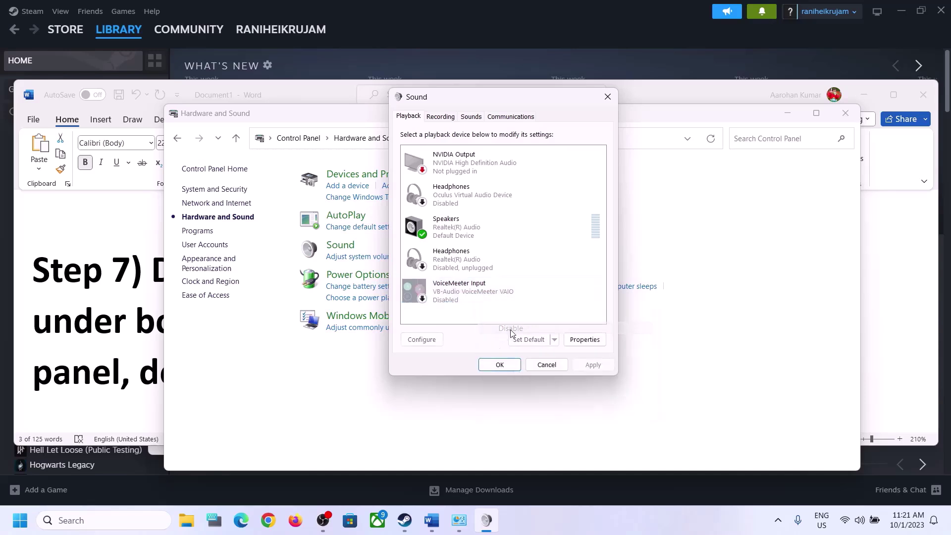
pyautogui.click(449, 233)
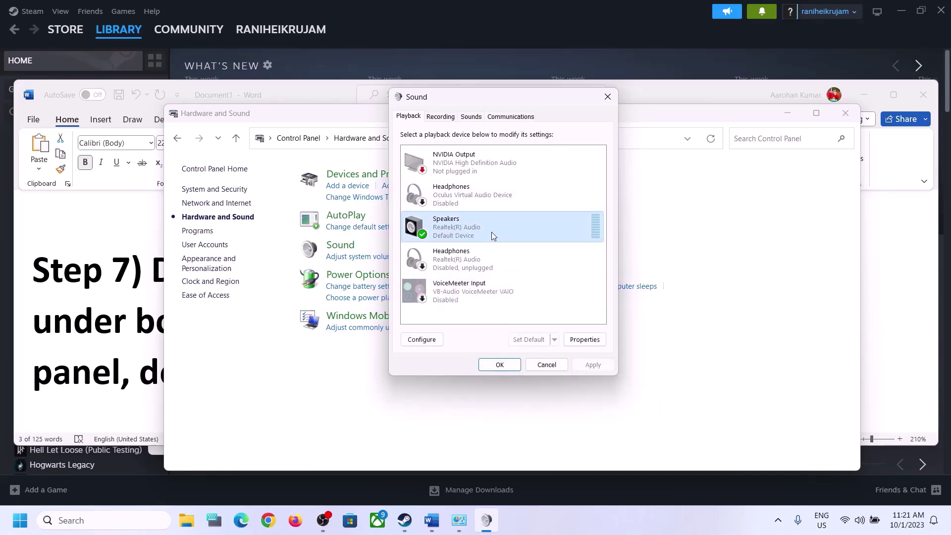
pyautogui.click(481, 161)
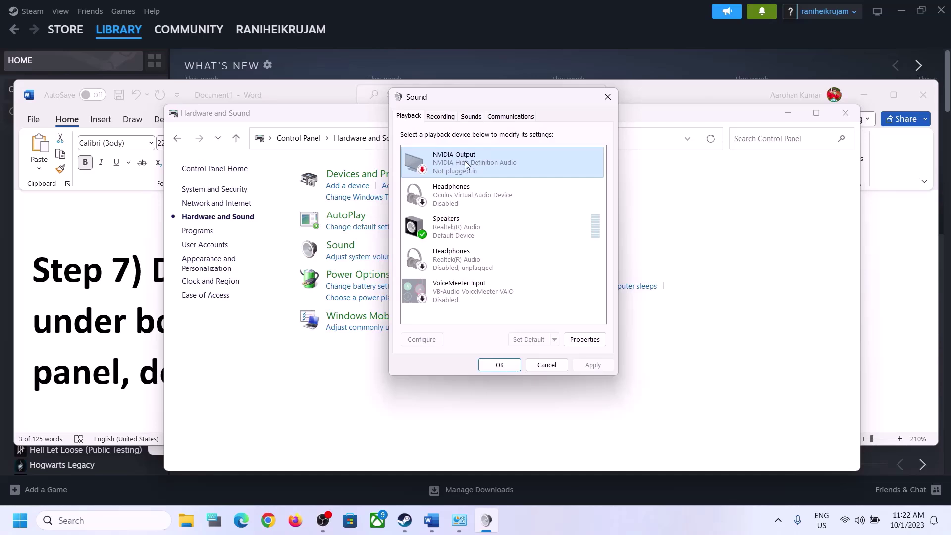
pyautogui.rightClick(465, 161)
pyautogui.click(495, 180)
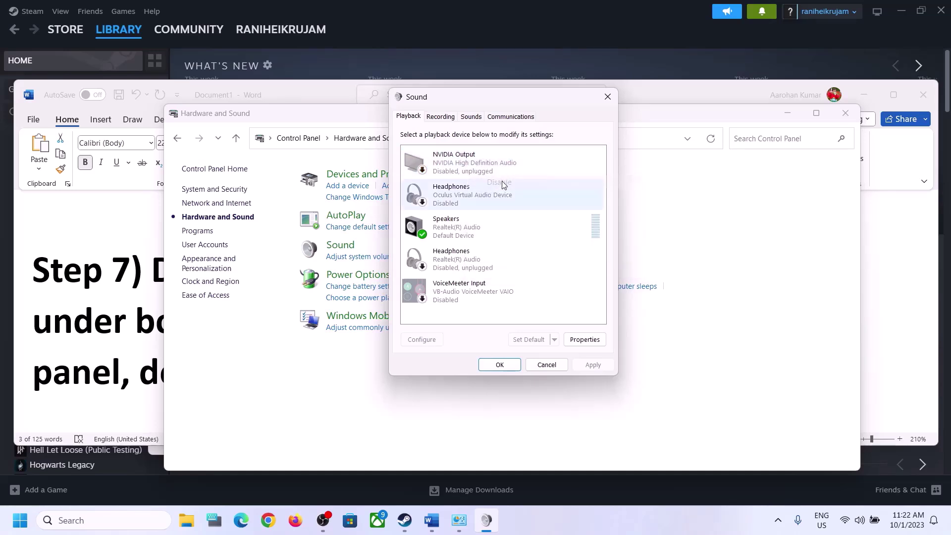
# Check the actions available for the Realtek Speakers without changing them, and close the Sound dialog
pyautogui.click(445, 239)
pyautogui.rightClick(463, 232)
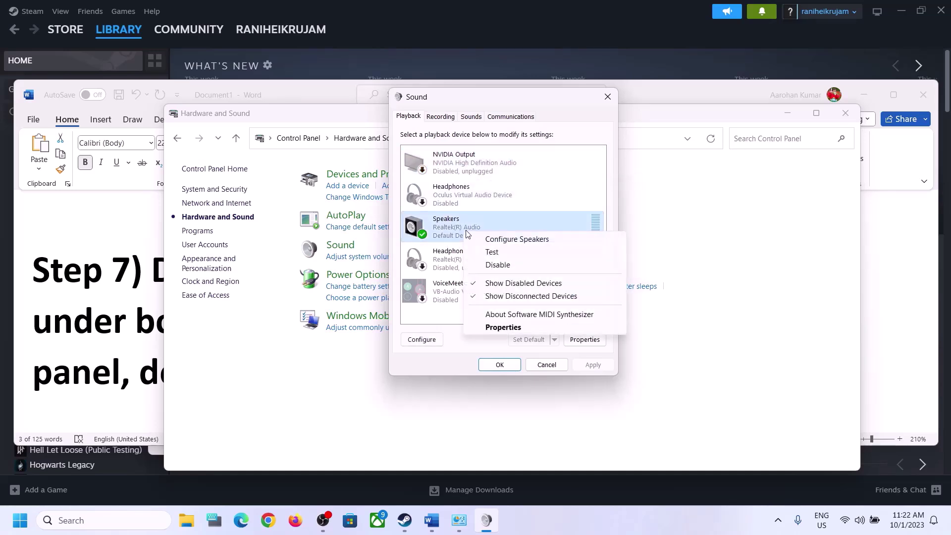
pyautogui.click(432, 235)
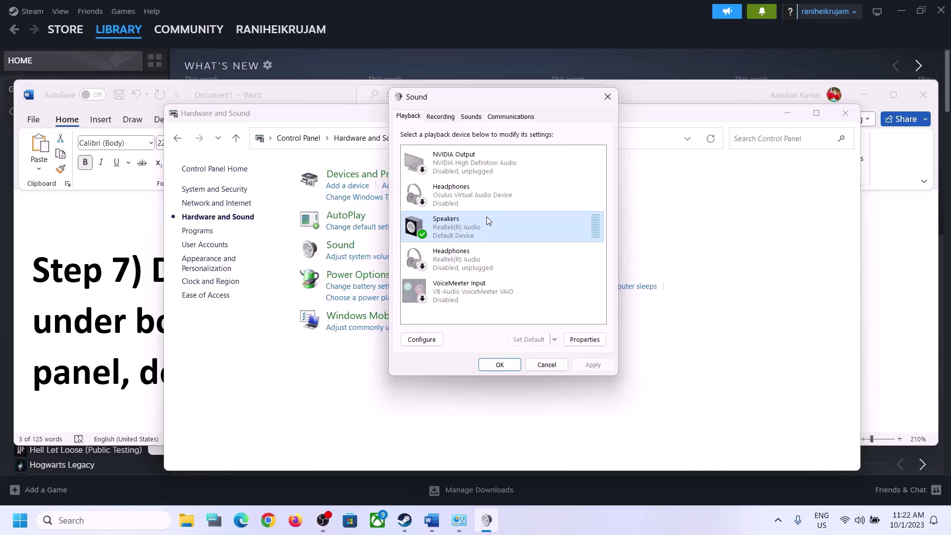
pyautogui.click(606, 99)
# Open Device Manager and expand Sound, video and game controllers to show its audio devices
pyautogui.rightClick(25, 529)
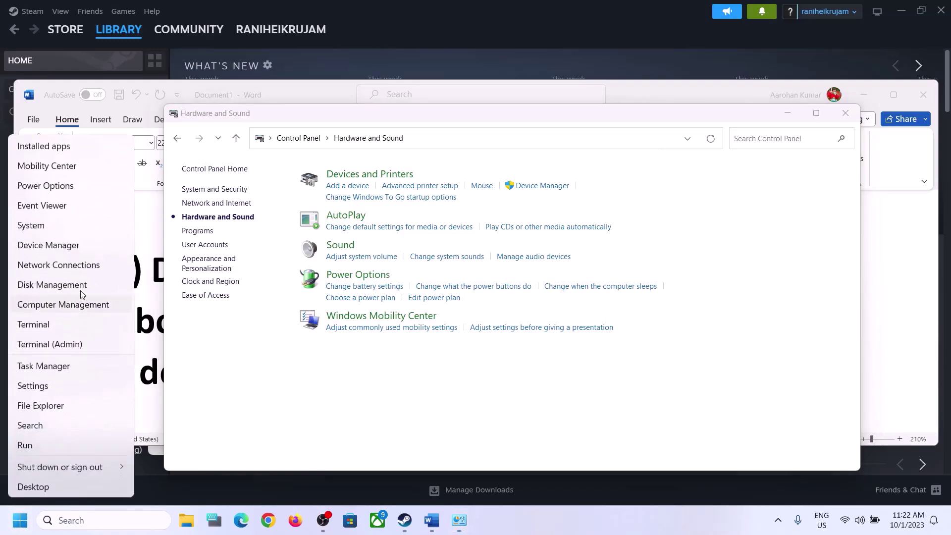
pyautogui.click(70, 244)
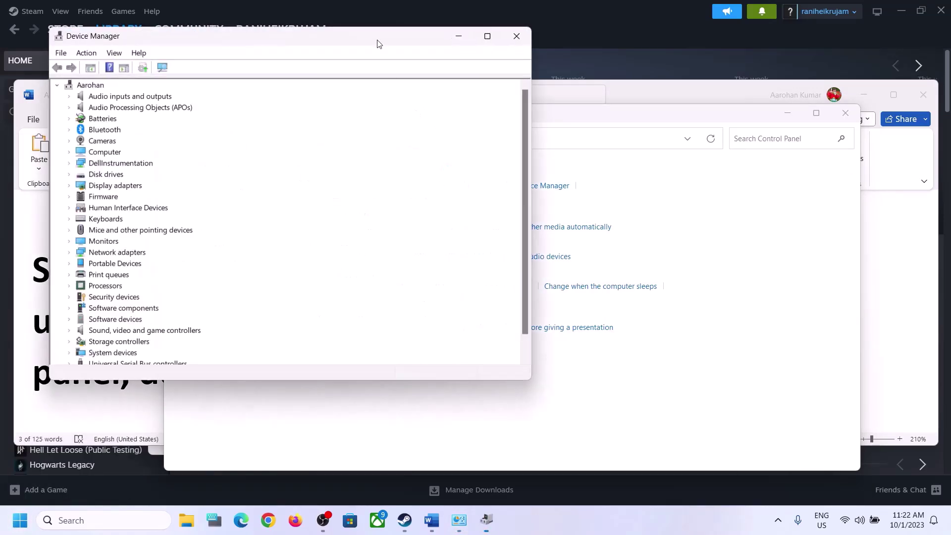
pyautogui.moveTo(378, 43); pyautogui.dragTo(649, 77)
pyautogui.scroll(-1, 444, 349)
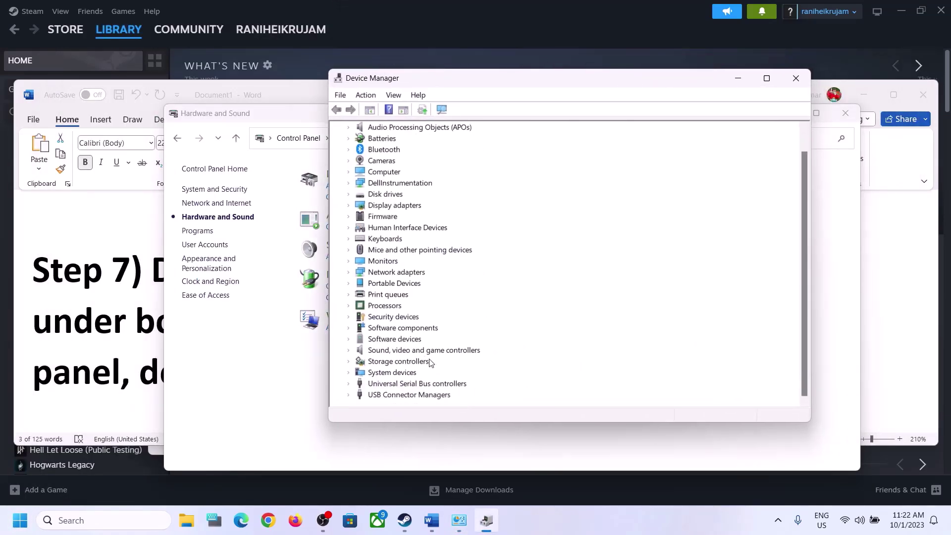
pyautogui.click(423, 354)
pyautogui.click(348, 350)
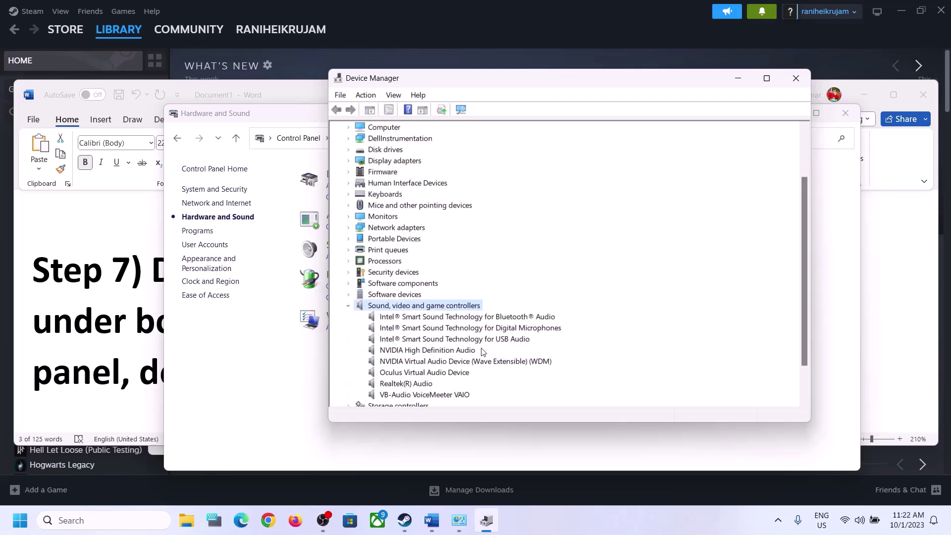
pyautogui.scroll(-1, 481, 353)
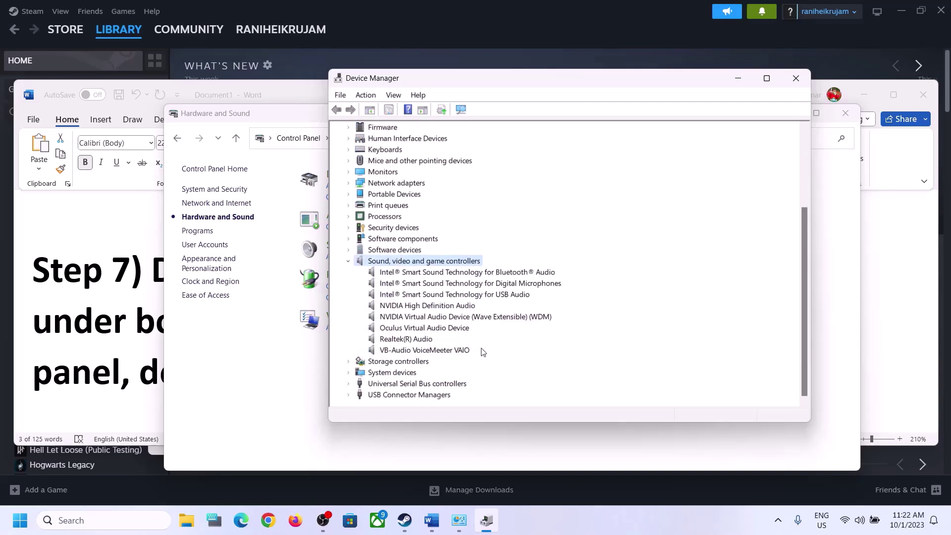
# Disable the VB-Audio VoiceMeeter VAIO and Oculus Virtual Audio Device entries under Sound, video and game controllers
pyautogui.click(403, 341)
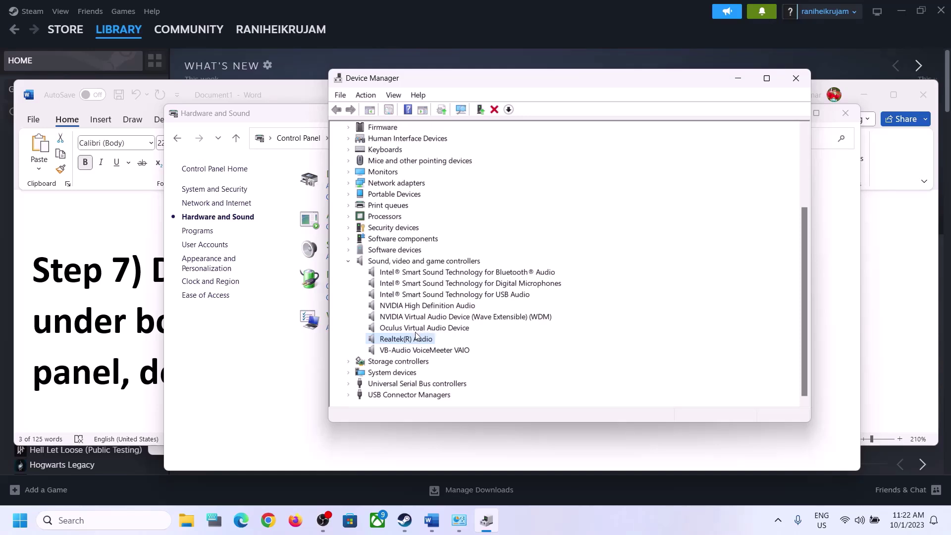
pyautogui.click(412, 351)
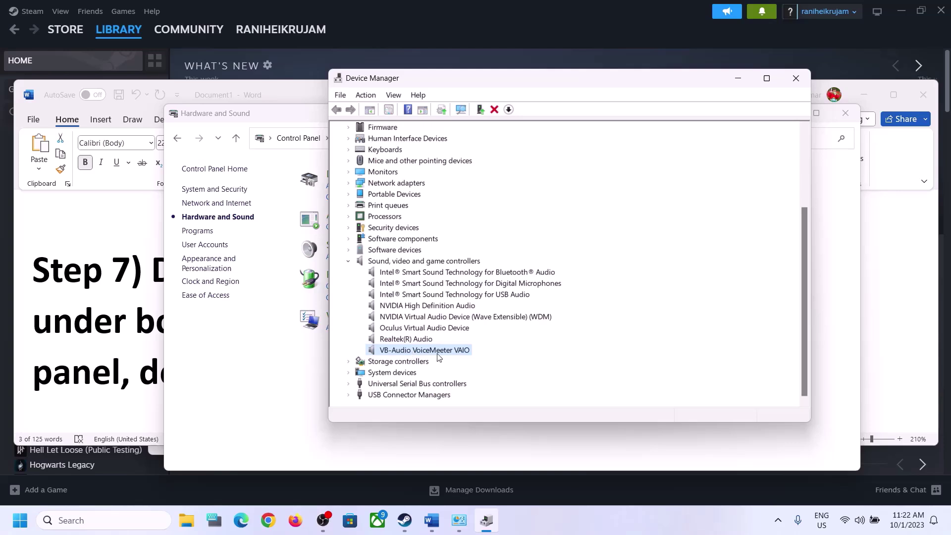
pyautogui.rightClick(438, 356)
pyautogui.click(494, 377)
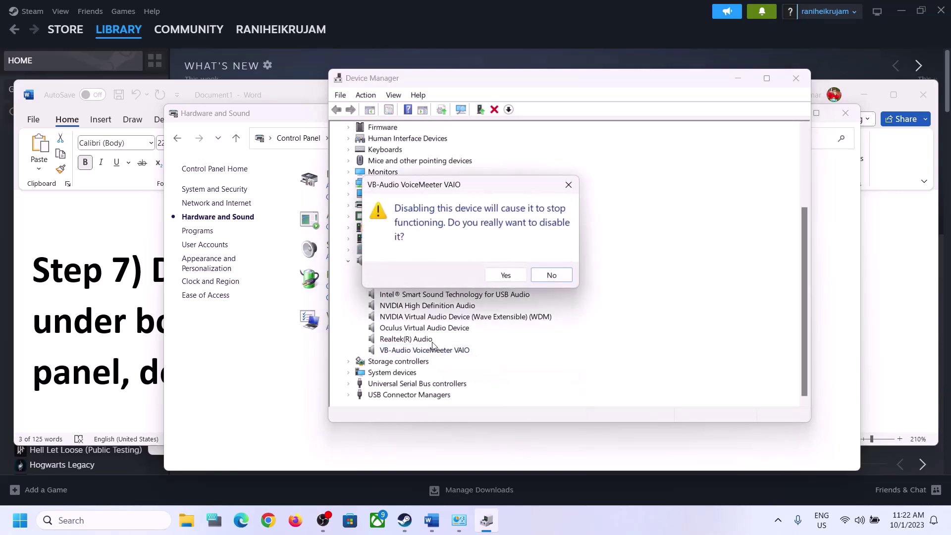
pyautogui.click(488, 280)
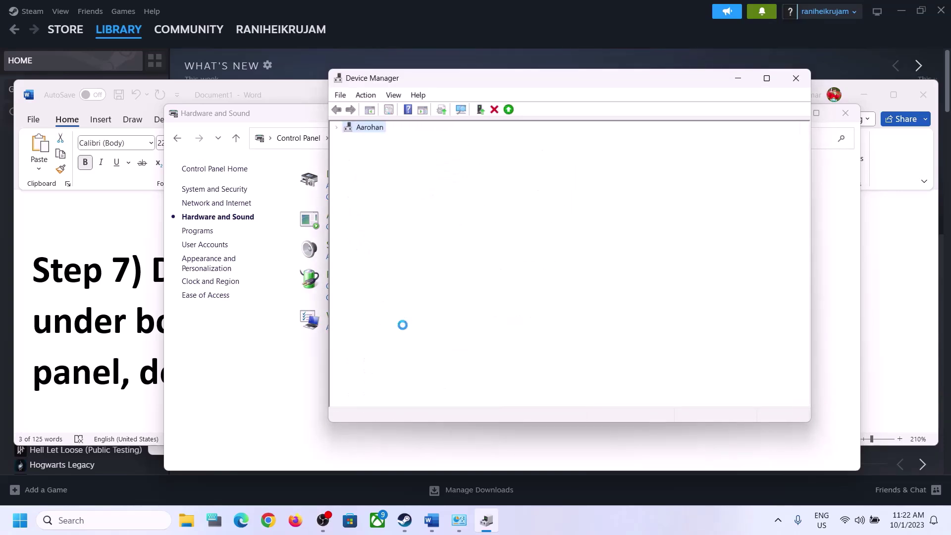
pyautogui.click(416, 378)
pyautogui.rightClick(417, 378)
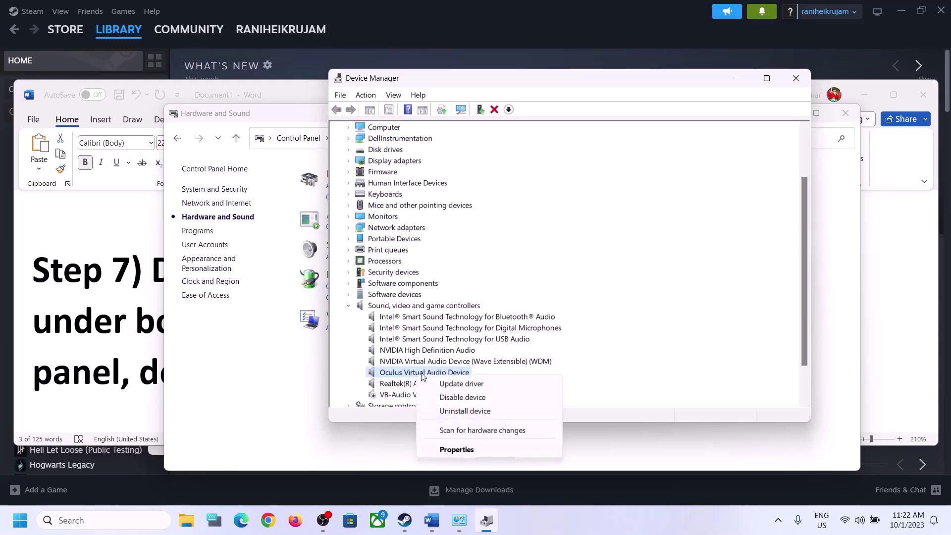
pyautogui.click(465, 396)
pyautogui.click(503, 276)
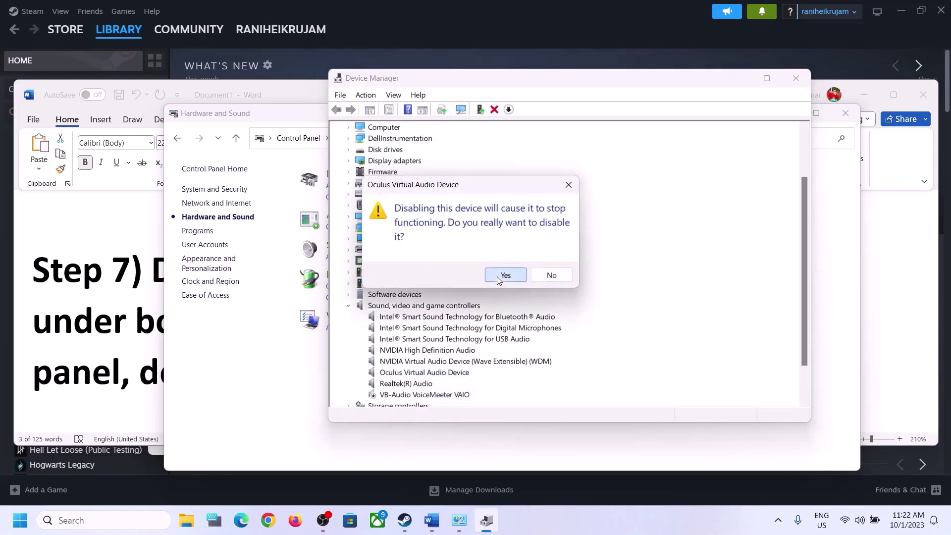
# Disable the NVIDIA Virtual Audio Device (Wave Extensible) (WDM) and the NVIDIA High Definition Audio device in Device Manager
pyautogui.scroll(-2, 474, 328)
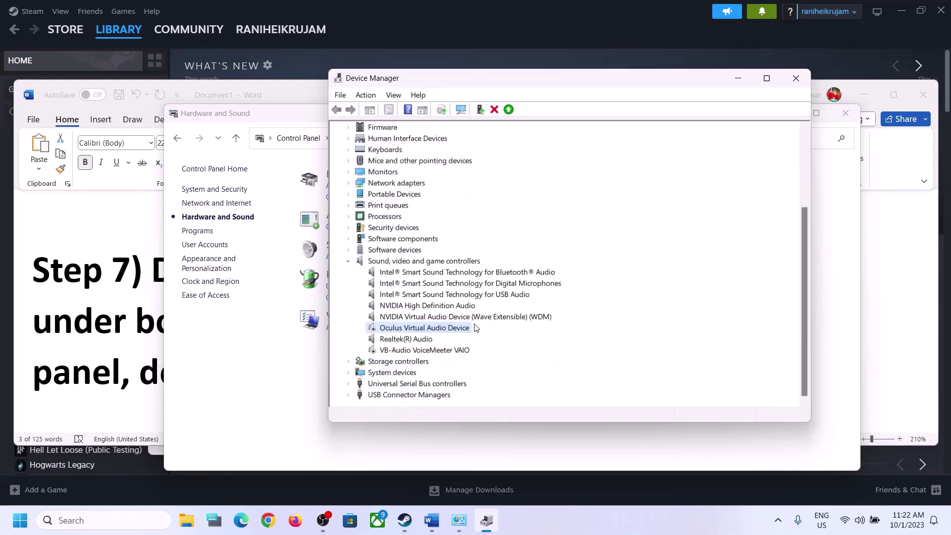
pyautogui.rightClick(431, 318)
pyautogui.click(477, 341)
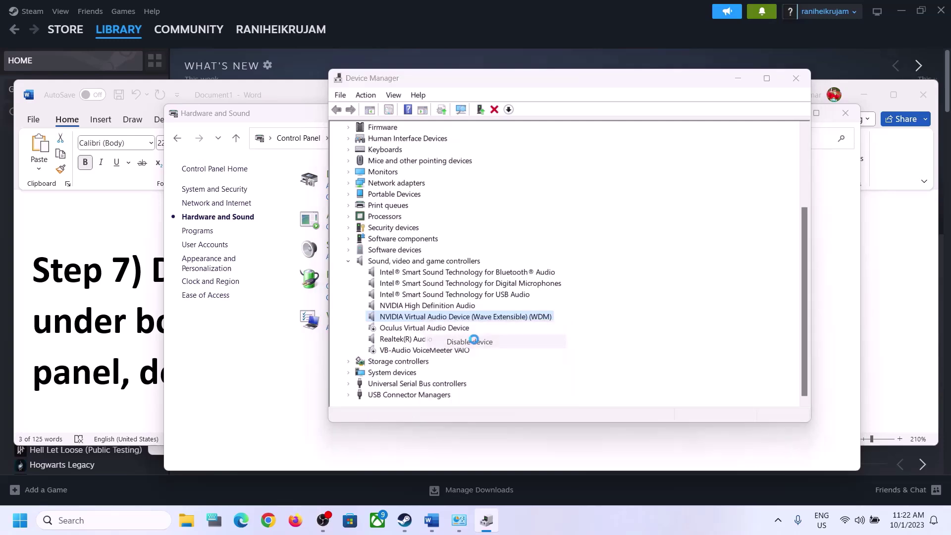
pyautogui.click(505, 276)
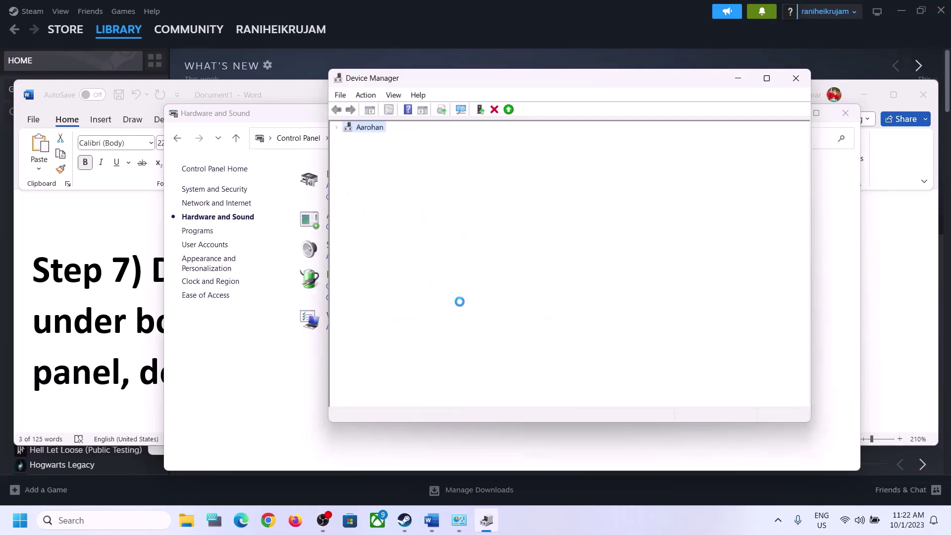
pyautogui.click(410, 383)
pyautogui.rightClick(410, 384)
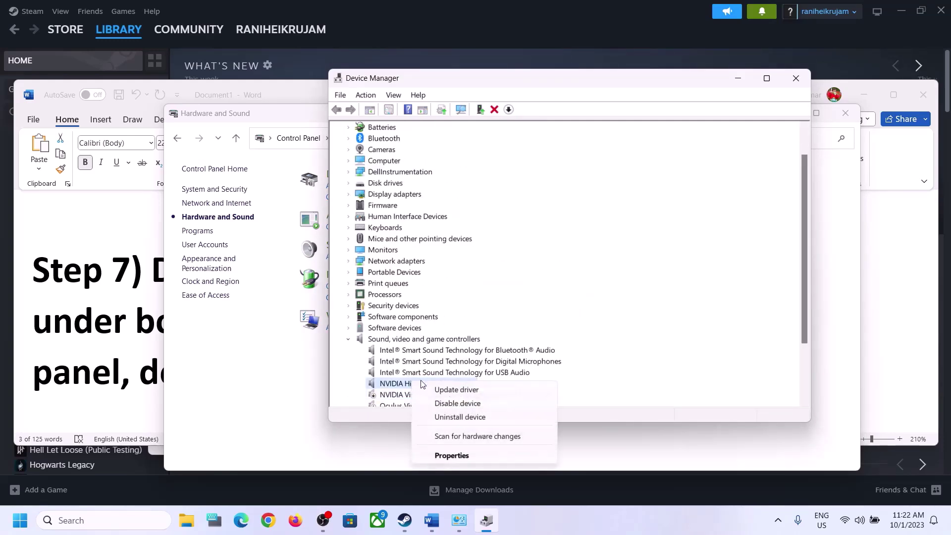
pyautogui.click(460, 403)
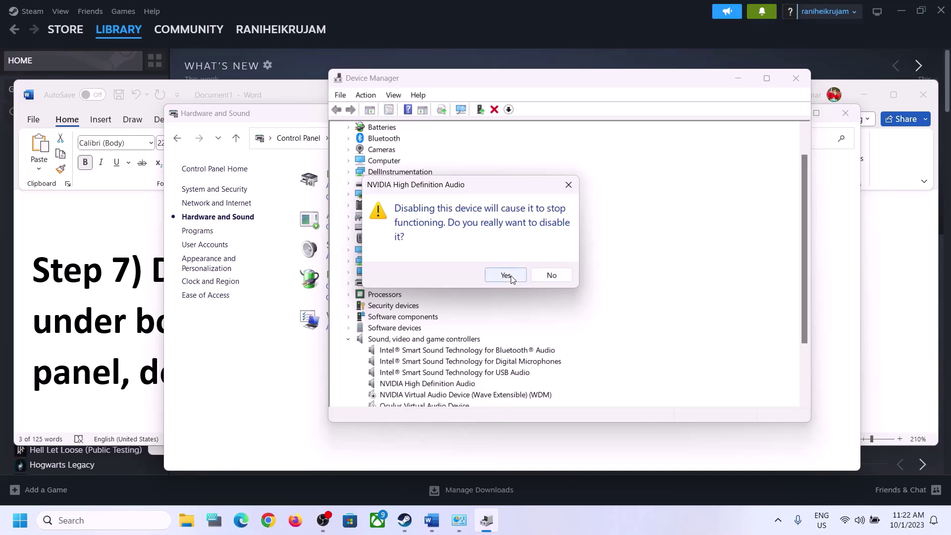
pyautogui.click(510, 276)
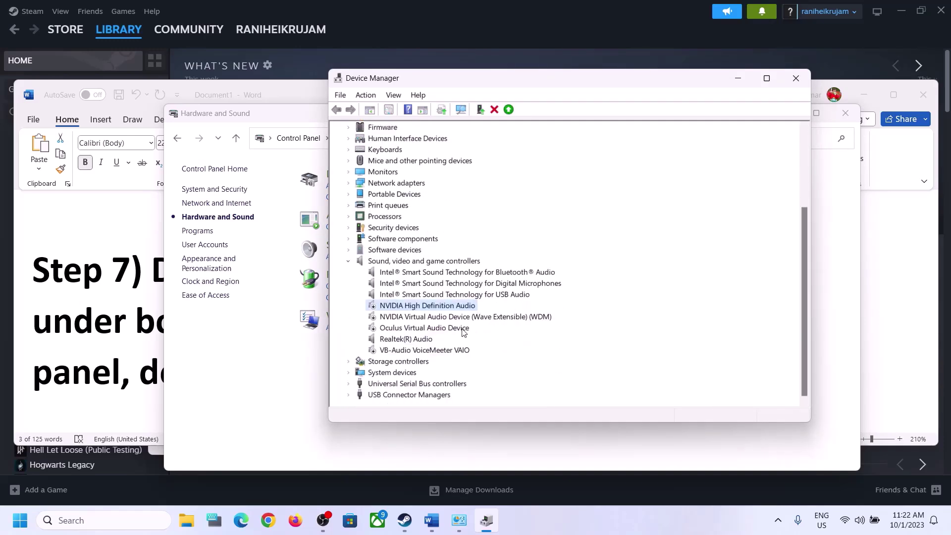
# Close Device Manager and go to Step 8 on unchecking Handsfree Telephony in the Word notes
pyautogui.click(399, 339)
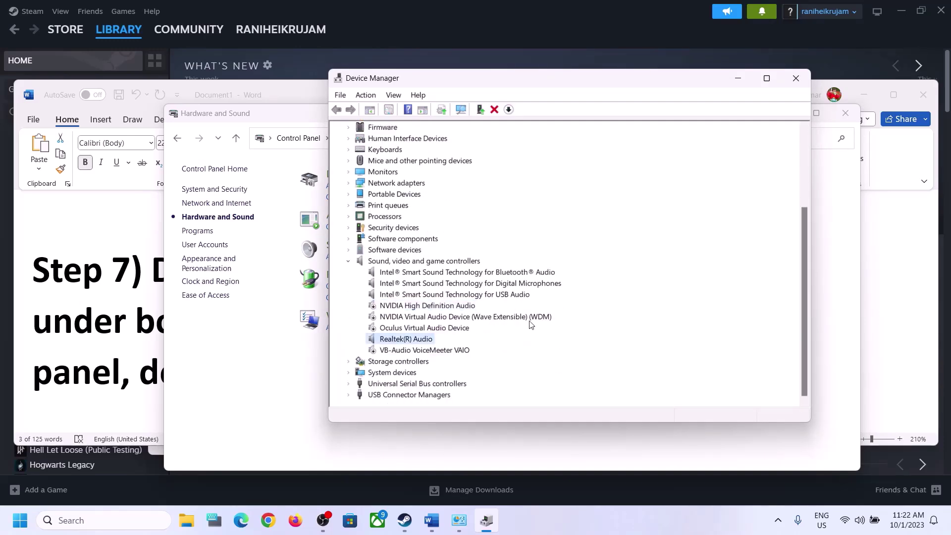
pyautogui.click(795, 78)
pyautogui.click(85, 335)
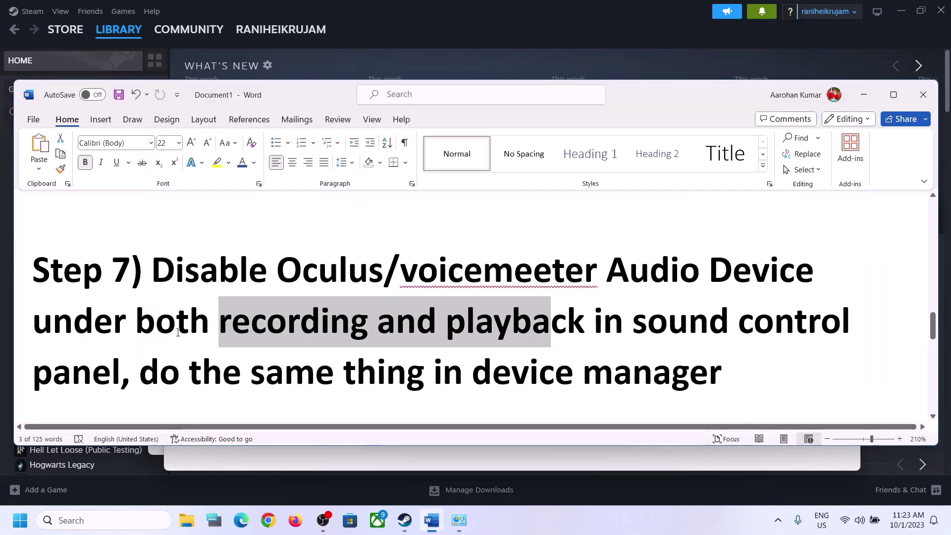
pyautogui.scroll(-3, 459, 333)
pyautogui.scroll(-3, 369, 352)
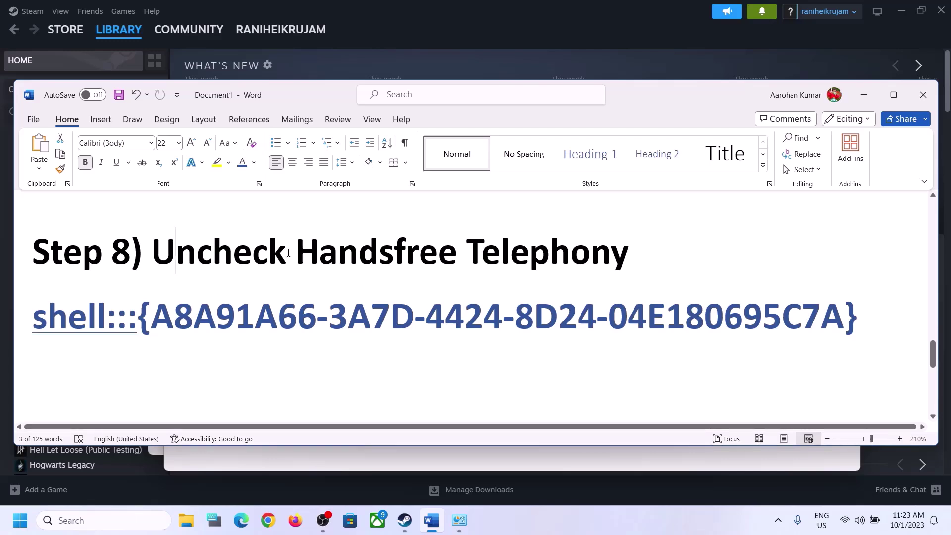
pyautogui.moveTo(159, 252); pyautogui.dragTo(573, 254)
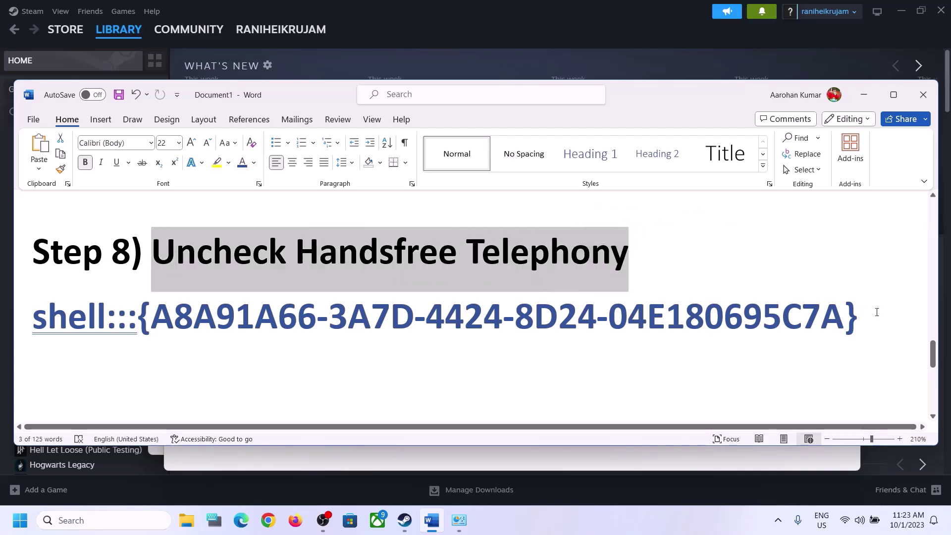
# Copy the shell:::{A8A91A66-3A7D-4424-8D24-04E180695C7A} command from Step 8 of the notes
pyautogui.moveTo(877, 312); pyautogui.dragTo(32, 319)
pyautogui.rightClick(94, 324)
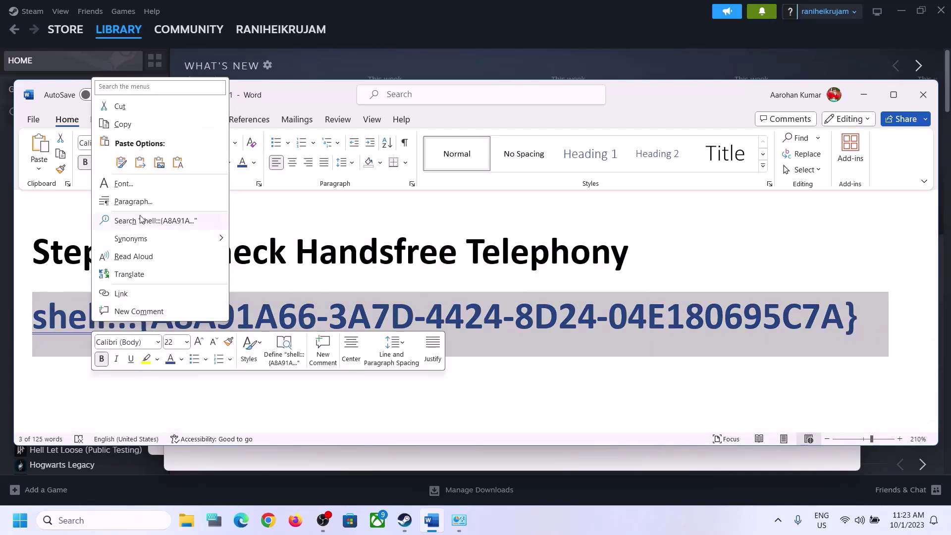
pyautogui.click(130, 126)
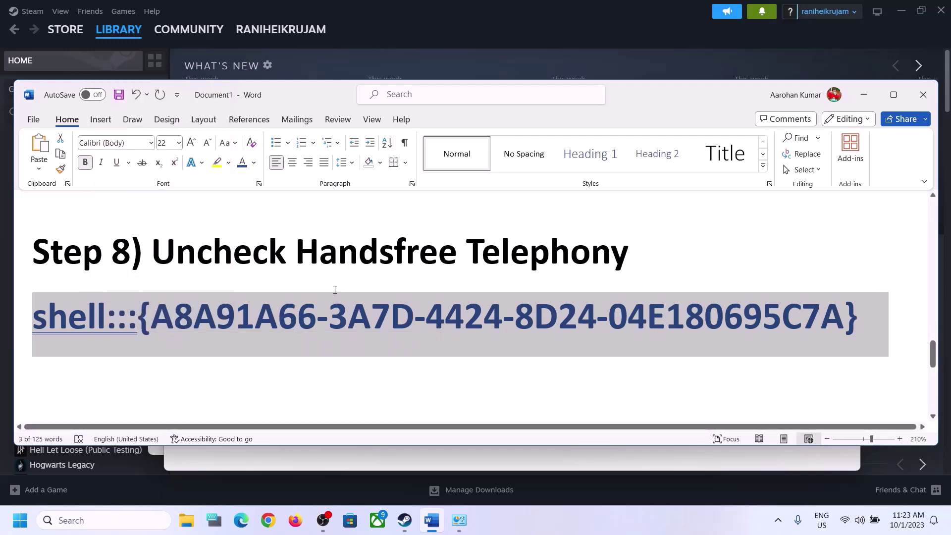
# Open the Run dialog and execute shell:::{A8A91A66-3A7D-4424-8D24-04E180695C7A} to show Devices and Printers
pyautogui.click(139, 514)
pyautogui.write('run')
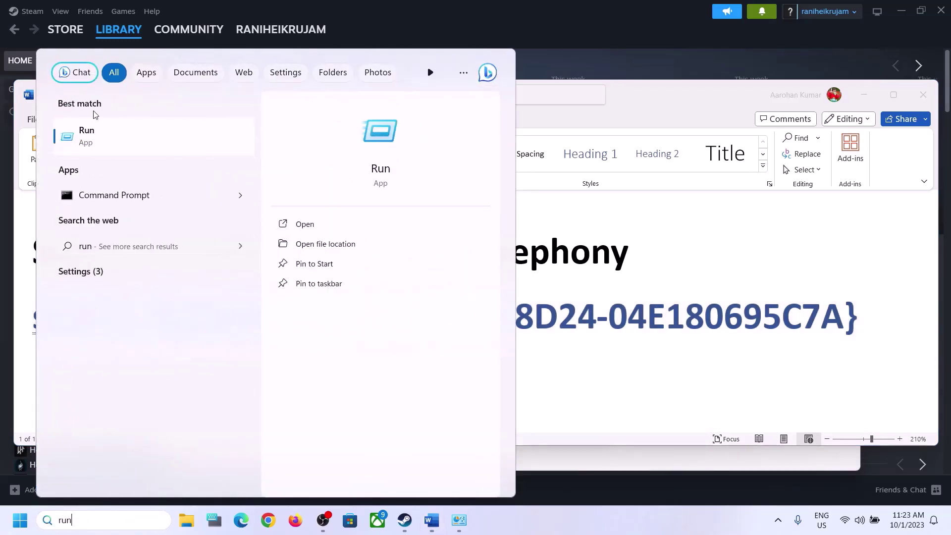
pyautogui.click(100, 143)
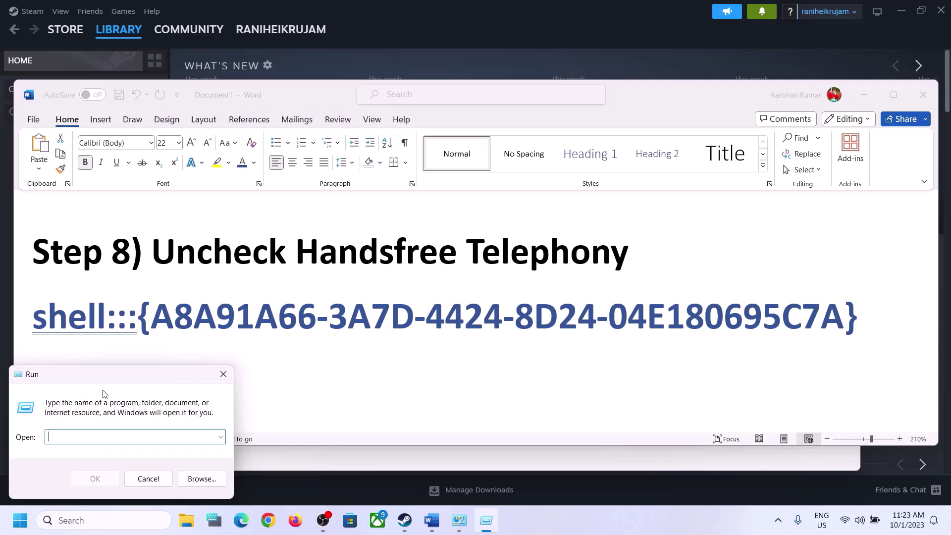
pyautogui.write('shell:::{A8A91A66-3A7D-4424-8D24-04E180695C7A}')
pyautogui.click(95, 479)
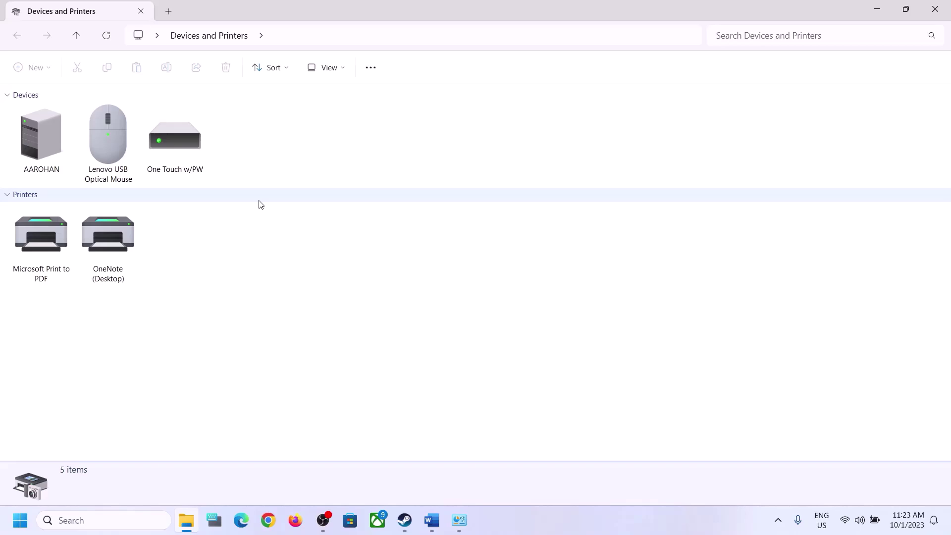
pyautogui.click(613, 526)
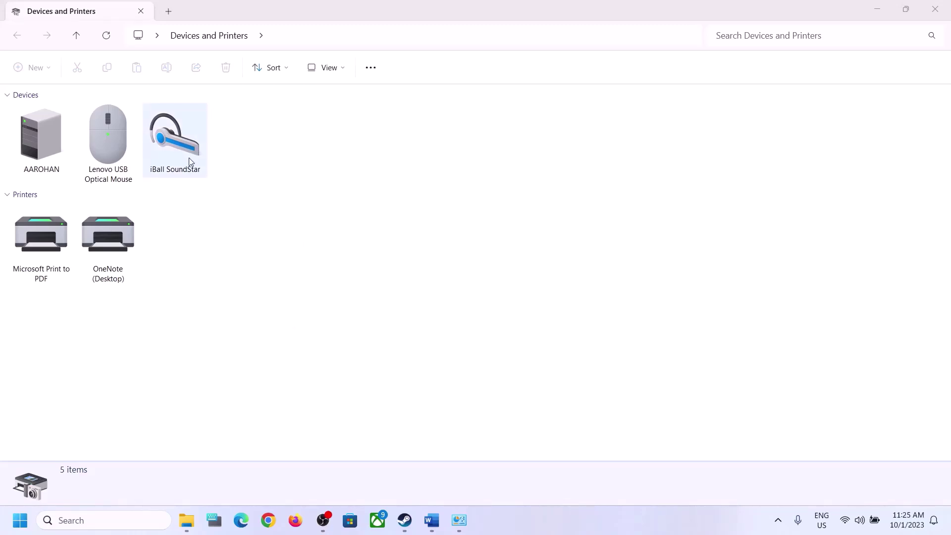
# Turn off the Handsfree Telephony service in the iBall SoundStar headset's properties and apply the change
pyautogui.rightClick(178, 144)
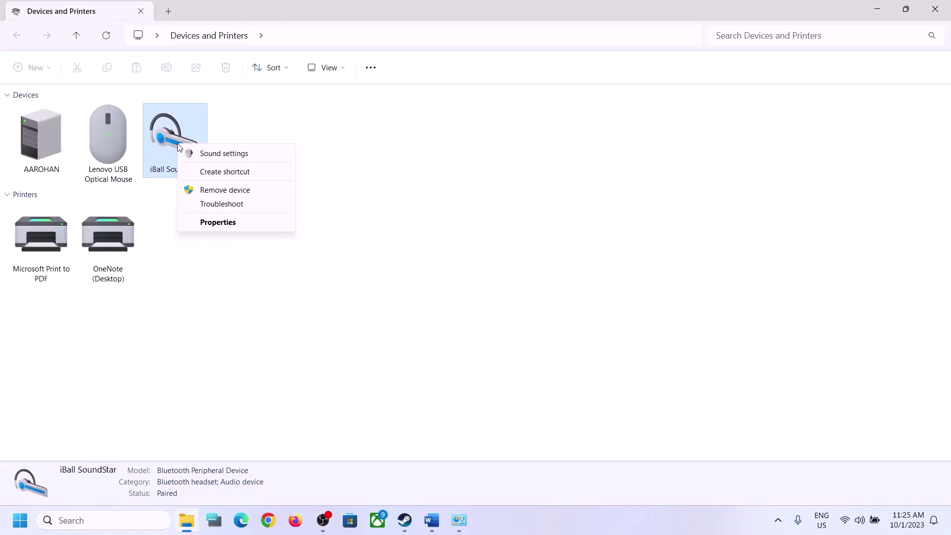
pyautogui.click(224, 222)
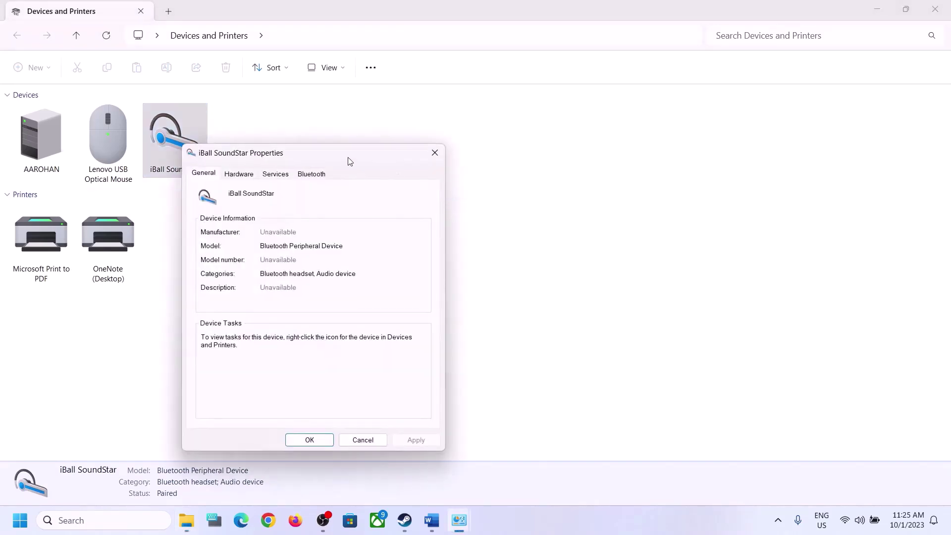
pyautogui.moveTo(348, 161); pyautogui.dragTo(500, 155)
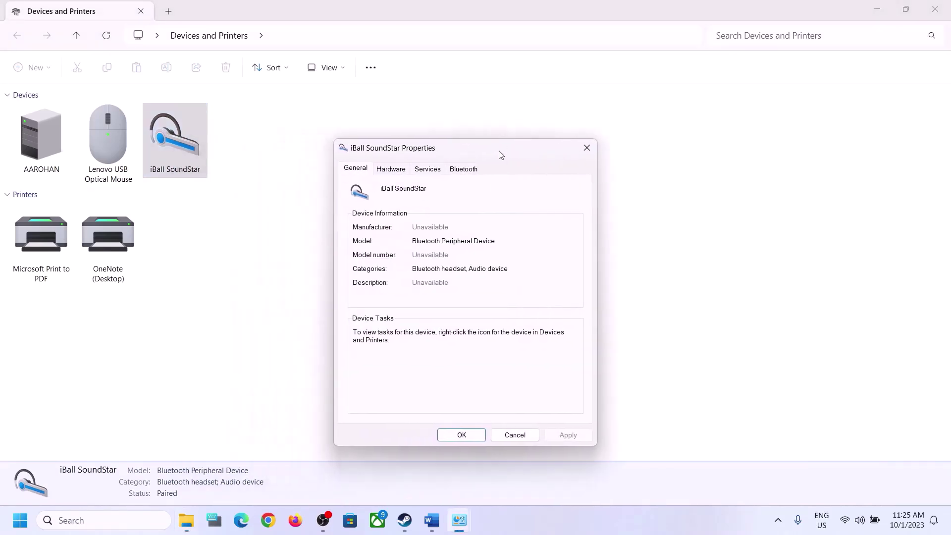
pyautogui.click(430, 171)
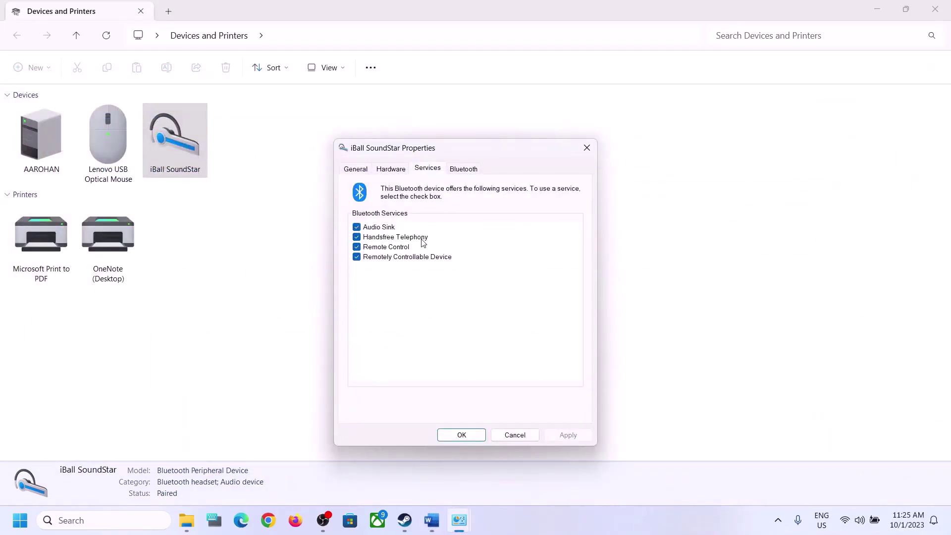
pyautogui.click(356, 238)
pyautogui.click(574, 435)
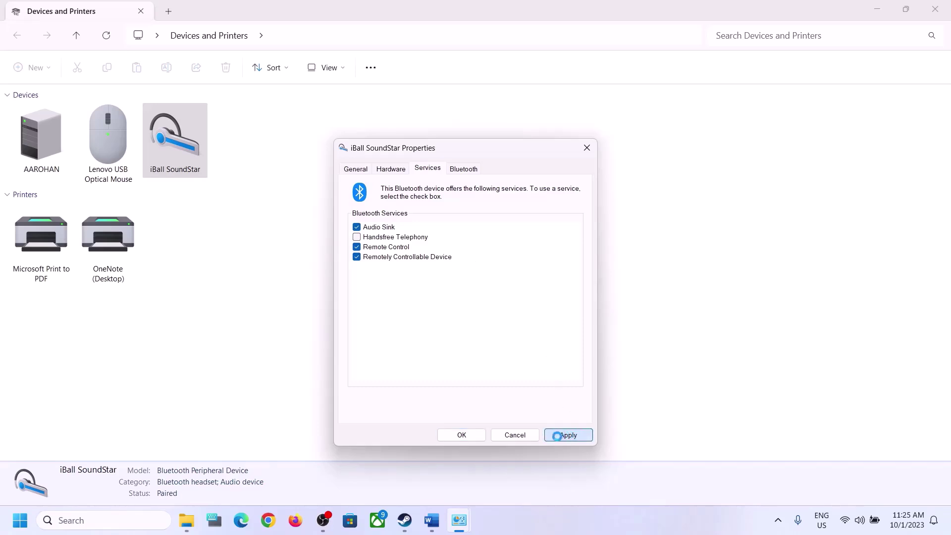
pyautogui.click(461, 435)
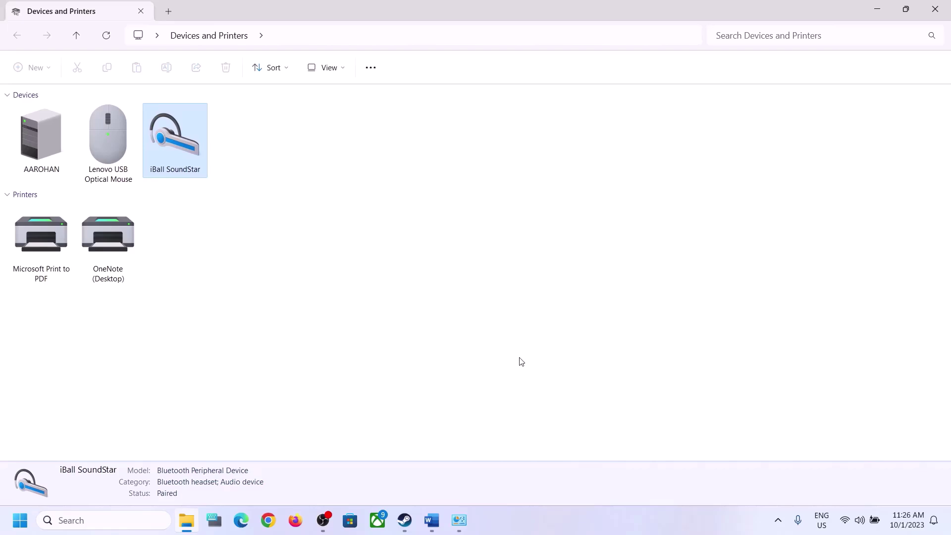
# Return to the Word notes and read Step 9 on disconnecting the external microphone and disabling the internal one
pyautogui.click(432, 523)
pyautogui.scroll(-4, 267, 314)
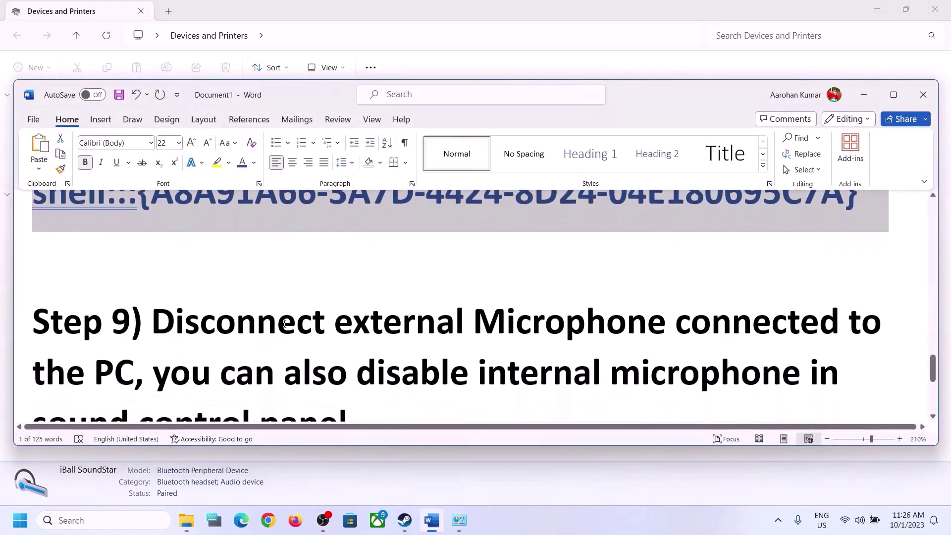
pyautogui.moveTo(151, 260); pyautogui.dragTo(842, 260)
pyautogui.moveTo(516, 264); pyautogui.dragTo(117, 312)
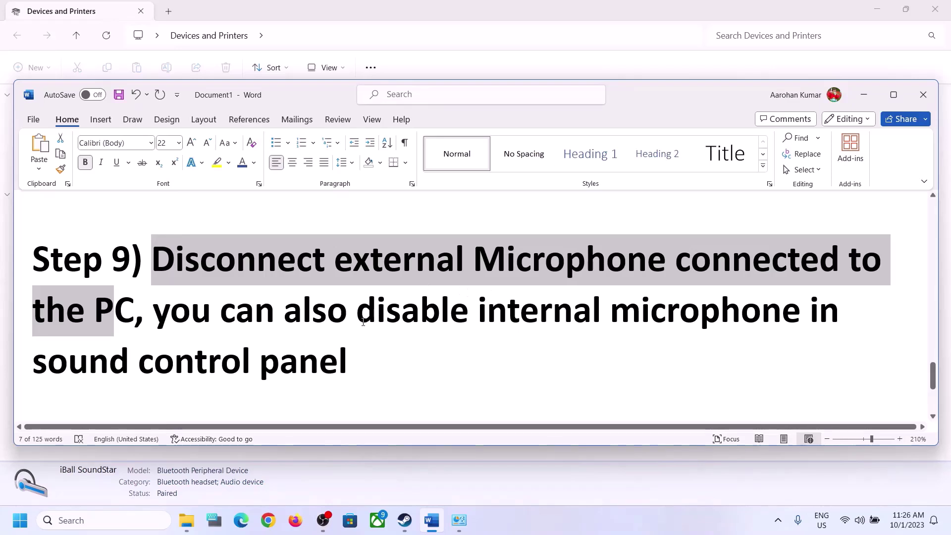
pyautogui.moveTo(362, 322); pyautogui.dragTo(807, 322)
pyautogui.moveTo(33, 369); pyautogui.dragTo(266, 369)
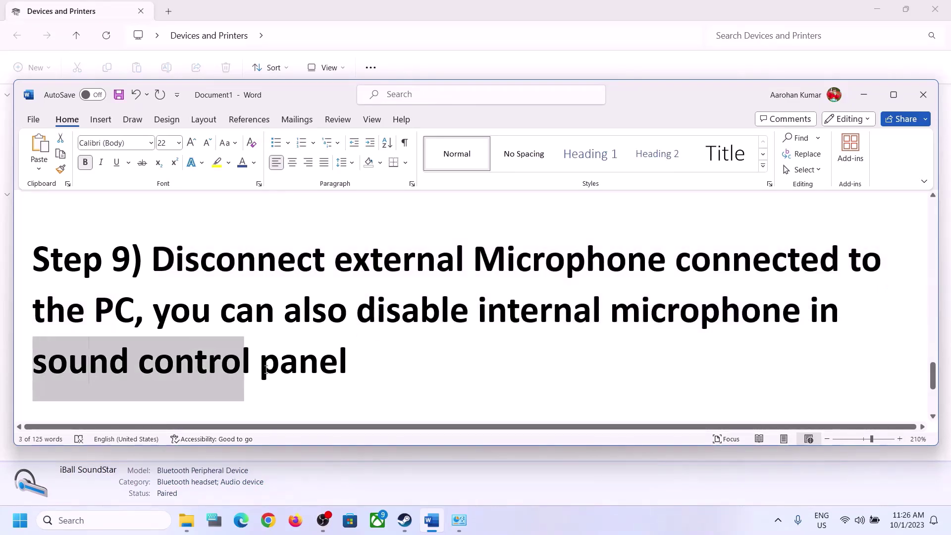
pyautogui.moveTo(154, 310); pyautogui.dragTo(476, 310)
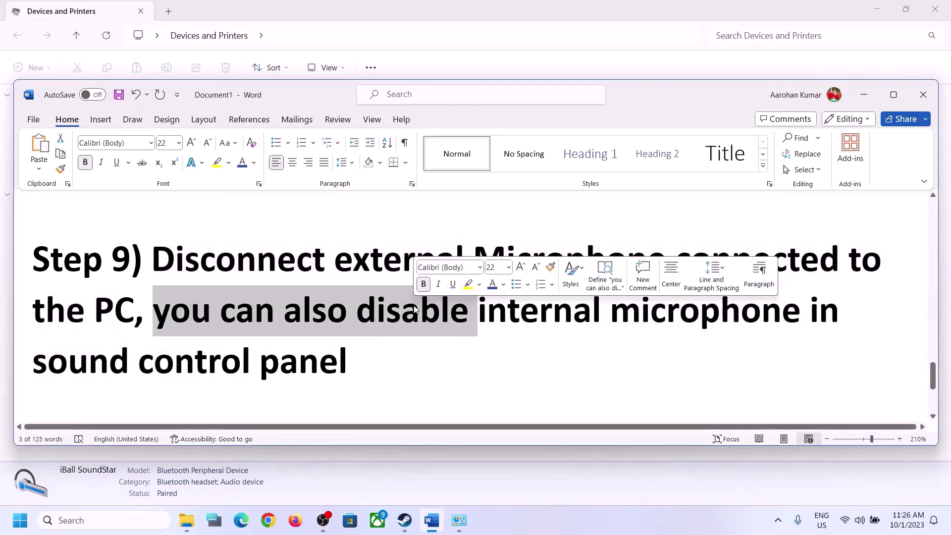
pyautogui.click(292, 351)
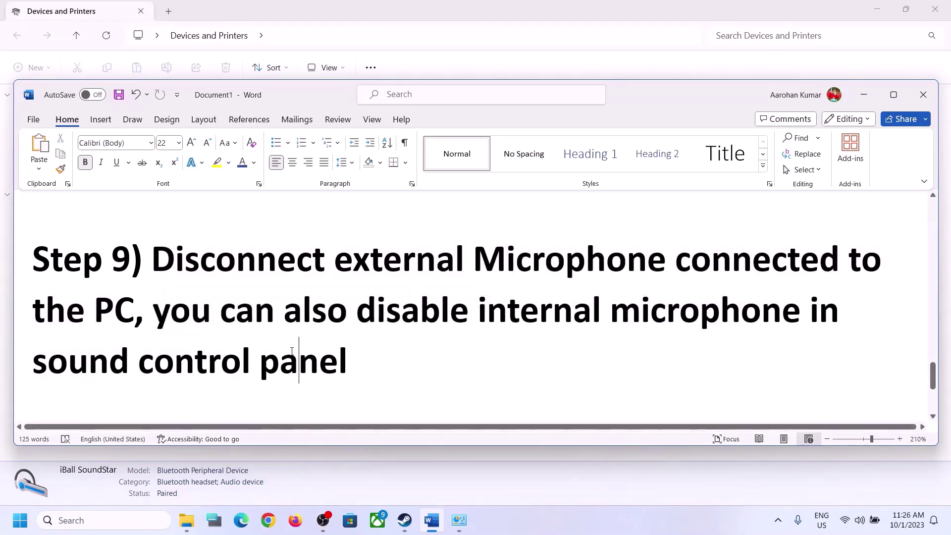
# Search Windows for "control" and open Control Panel
pyautogui.click(145, 516)
pyautogui.write('control')
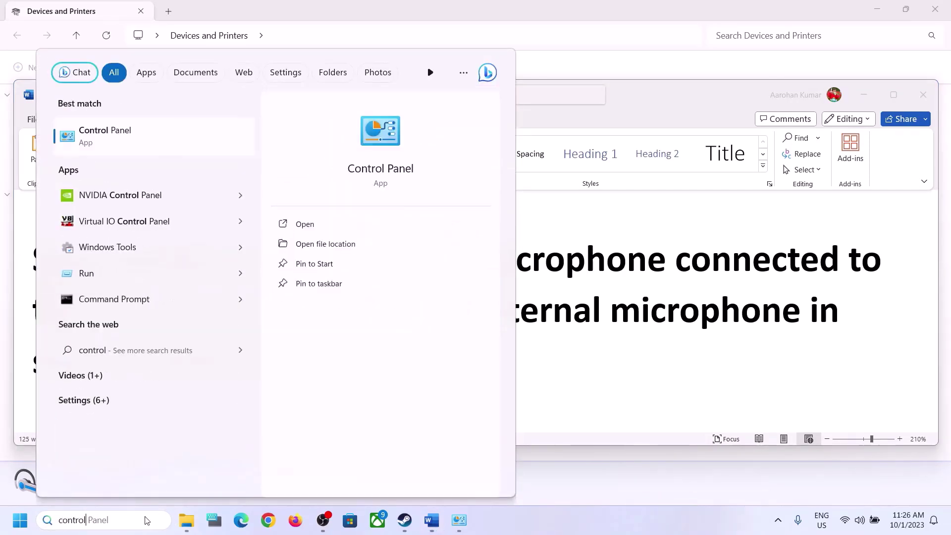
pyautogui.click(117, 136)
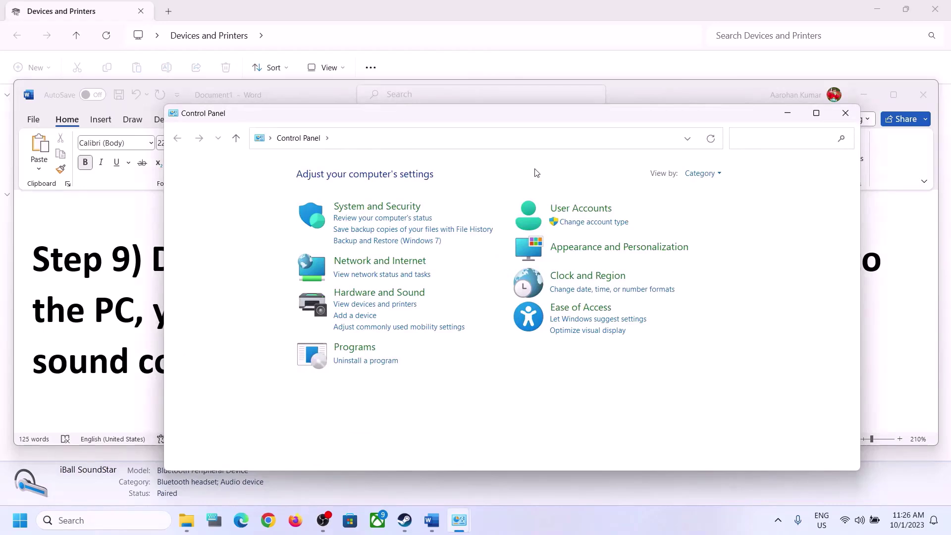
# Open the Sound settings under Hardware and Sound and check the properties of the Realtek Speakers
pyautogui.click(378, 293)
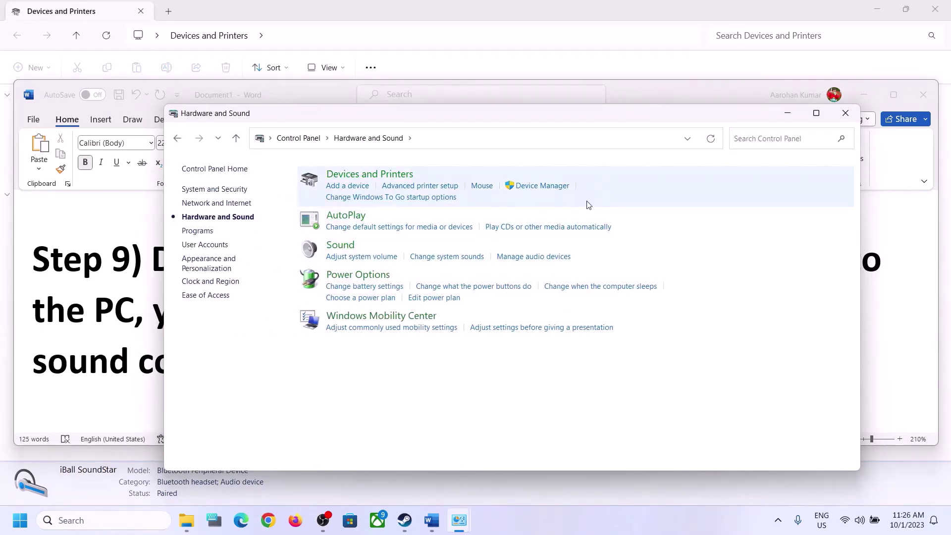
pyautogui.click(163, 228)
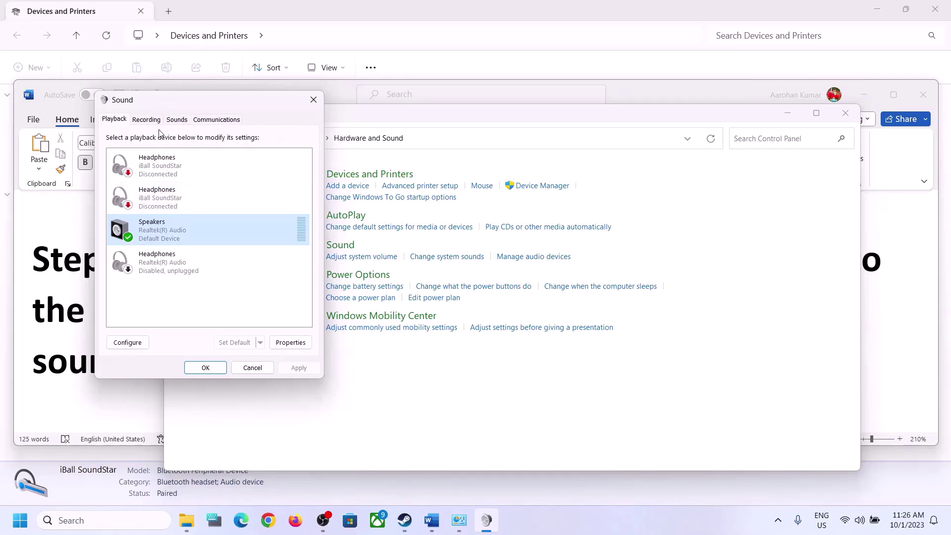
pyautogui.rightClick(152, 229)
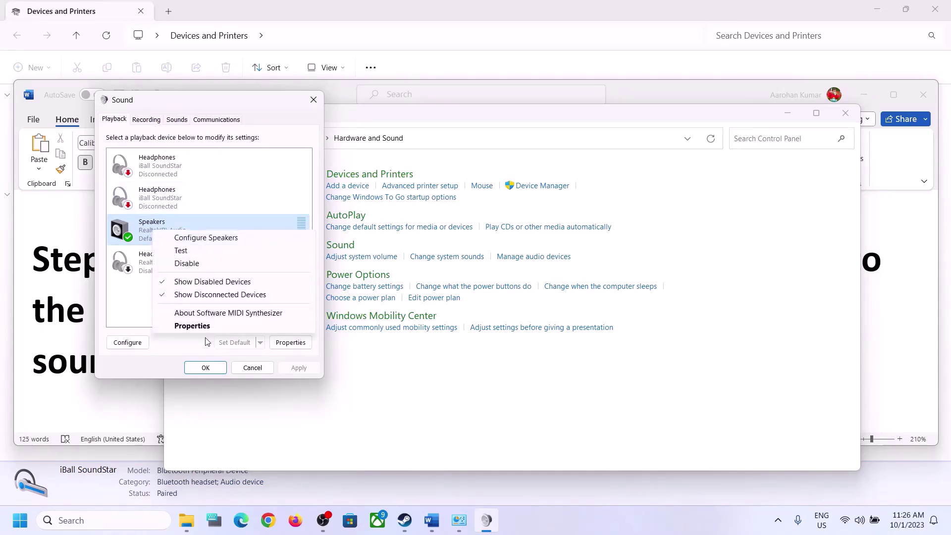
pyautogui.click(192, 326)
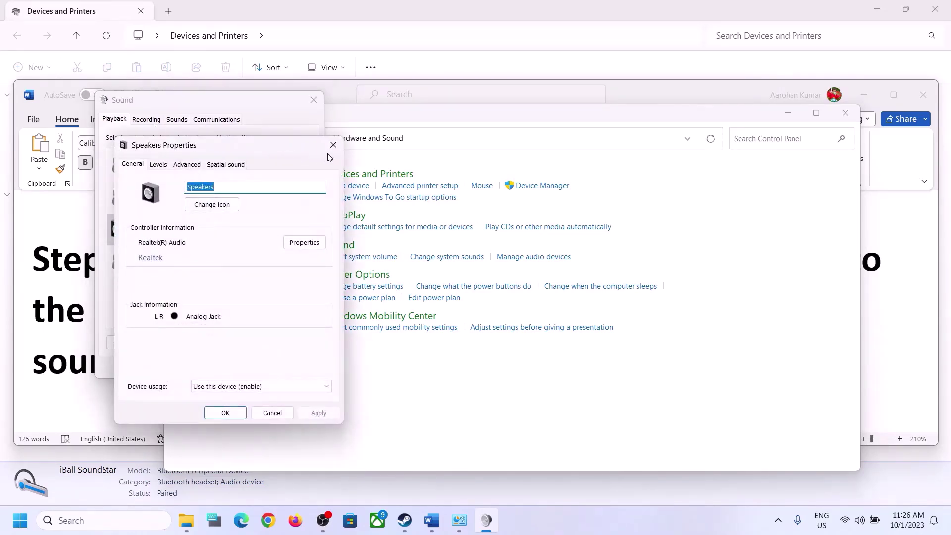
pyautogui.click(332, 145)
# Disable the internal Microphone Array among the recording devices and close the Sound settings
pyautogui.click(152, 120)
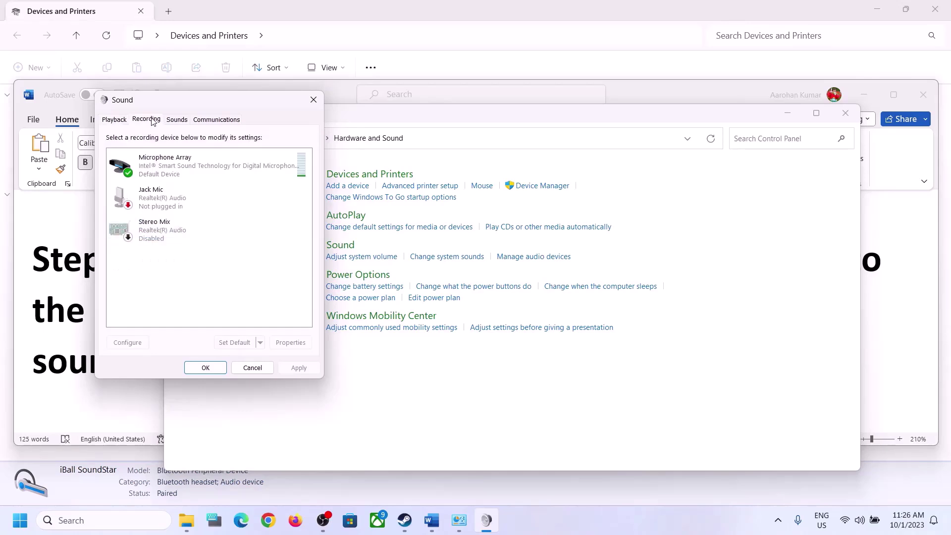
pyautogui.click(187, 168)
pyautogui.rightClick(191, 167)
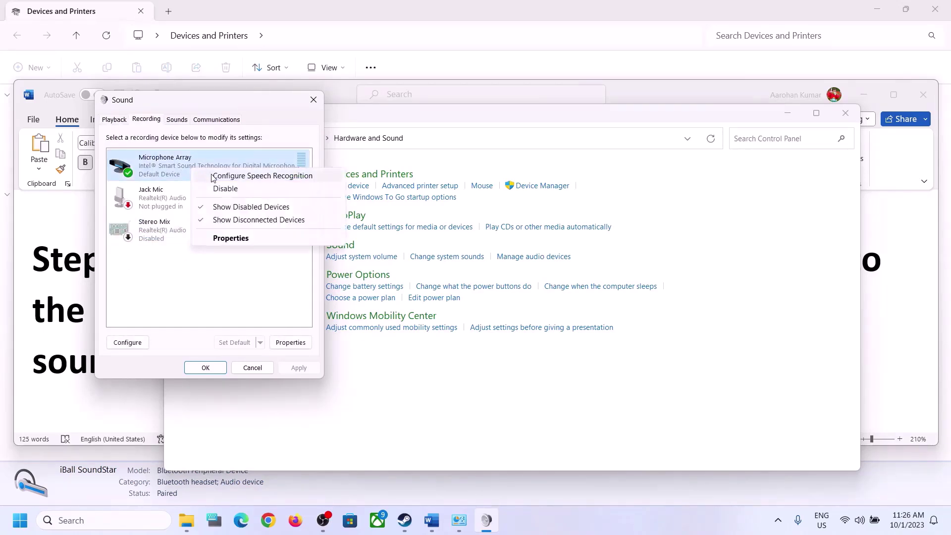
pyautogui.click(237, 193)
pyautogui.click(313, 99)
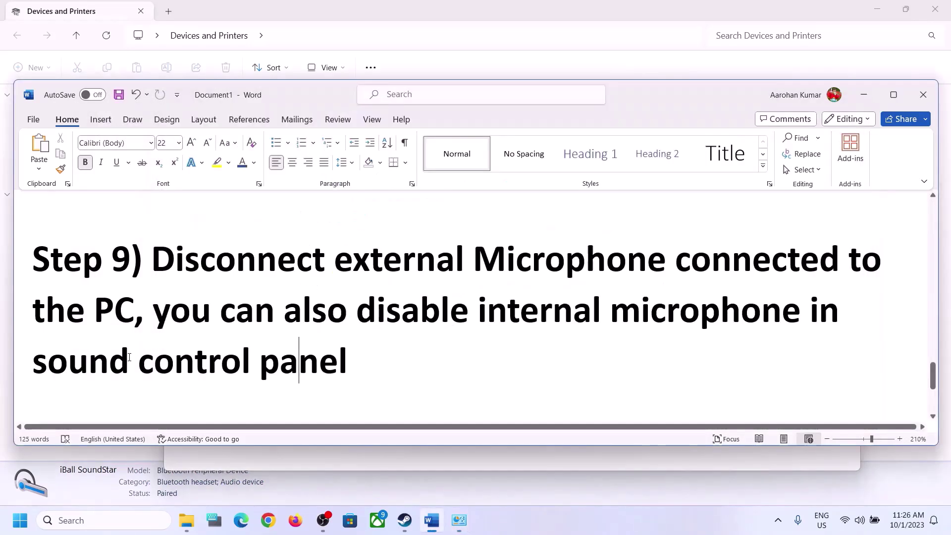
# Read Step 10 on installing the audio driver in the Word notes, highlight its text, and minimize the document
pyautogui.click(104, 365)
pyautogui.scroll(-3, 597, 339)
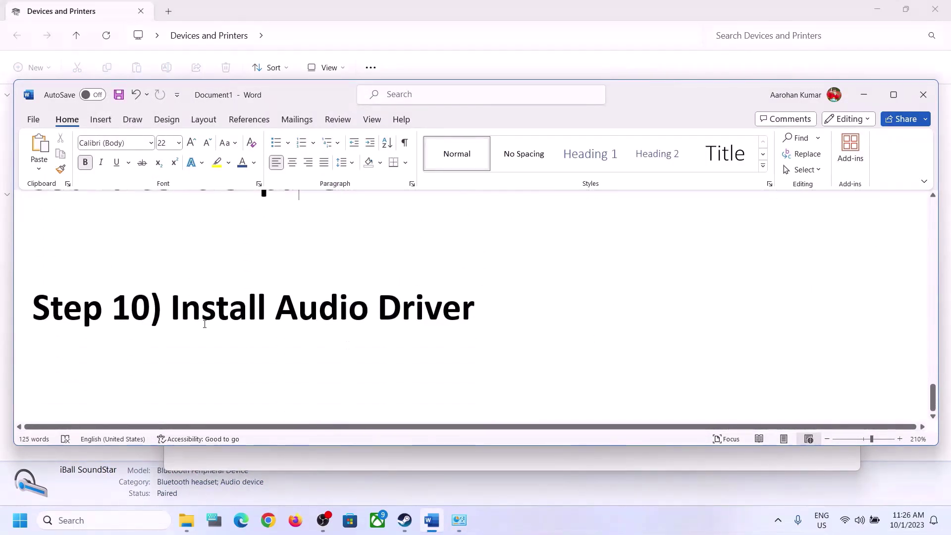
pyautogui.moveTo(173, 317); pyautogui.dragTo(608, 320)
pyautogui.click(864, 95)
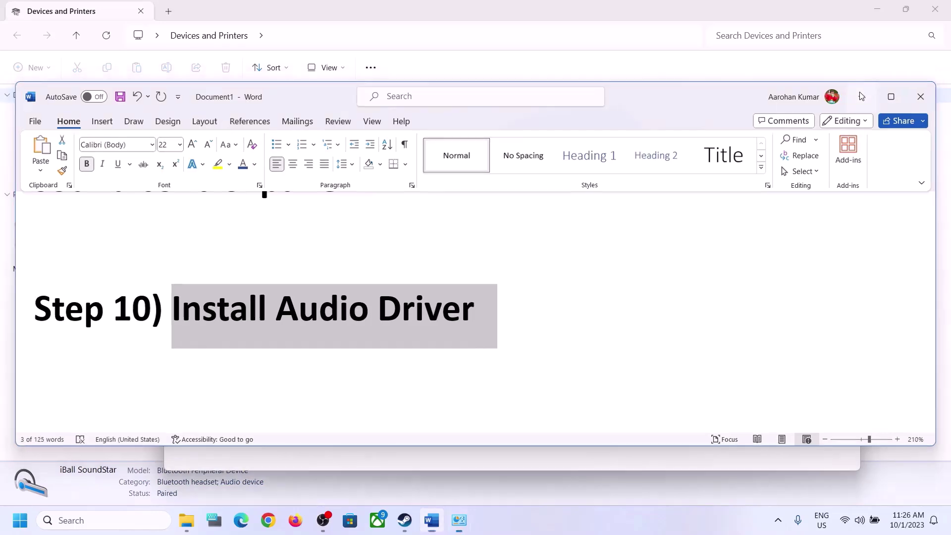
# Open Device Manager and show the devices under Sound, video and game controllers
pyautogui.rightClick(20, 520)
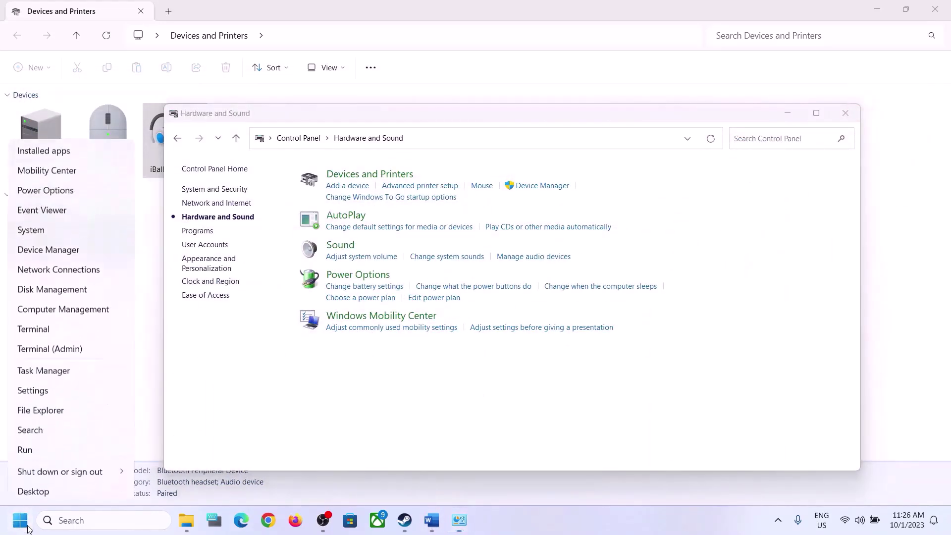
pyautogui.click(37, 252)
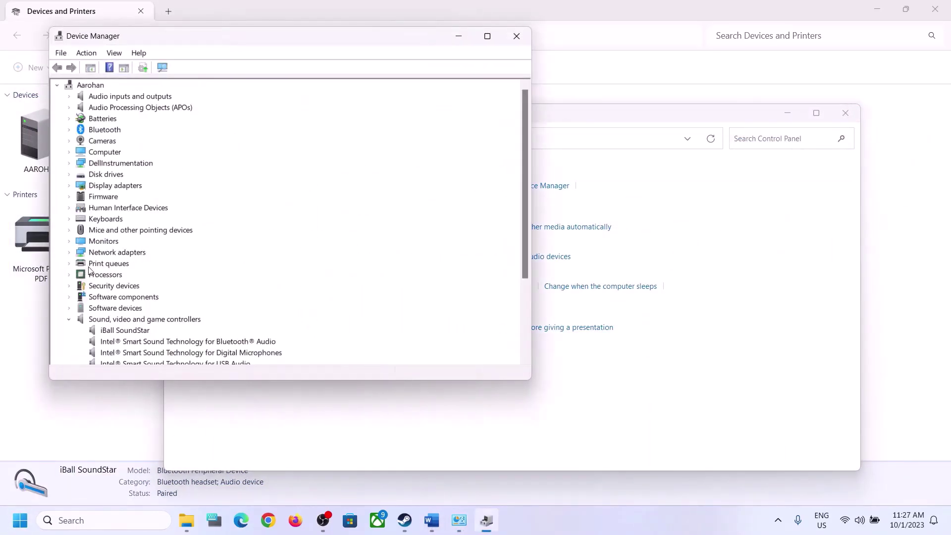
pyautogui.click(69, 321)
pyautogui.scroll(-1, 80, 307)
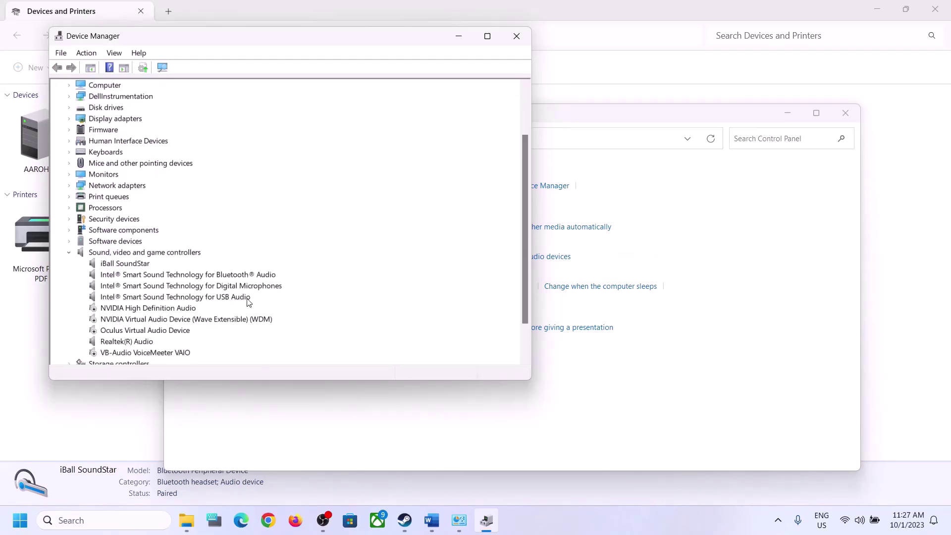
pyautogui.scroll(-2, 247, 302)
# Search automatically for an updated Realtek(R) Audio driver, extend the search to Windows Update, and close the update settings
pyautogui.click(124, 298)
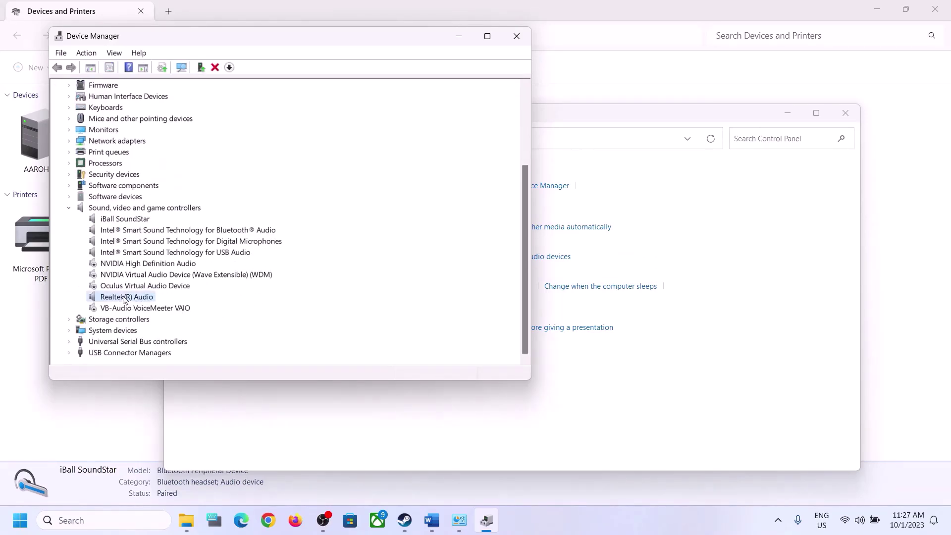
pyautogui.rightClick(127, 300)
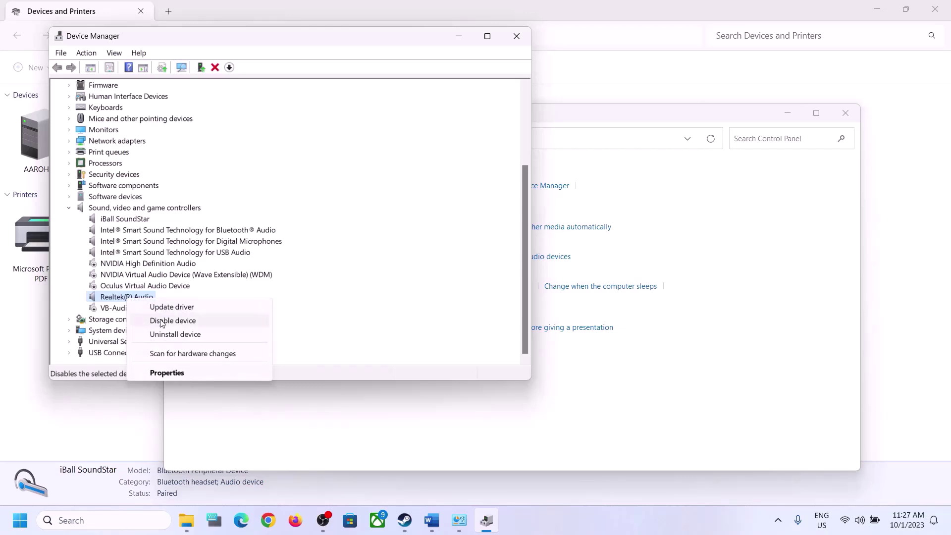
pyautogui.click(197, 310)
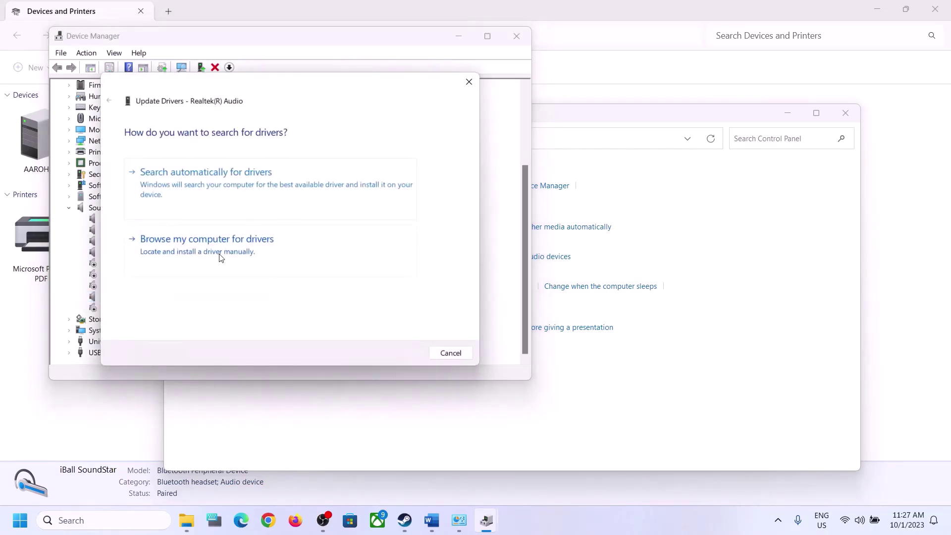
pyautogui.click(244, 185)
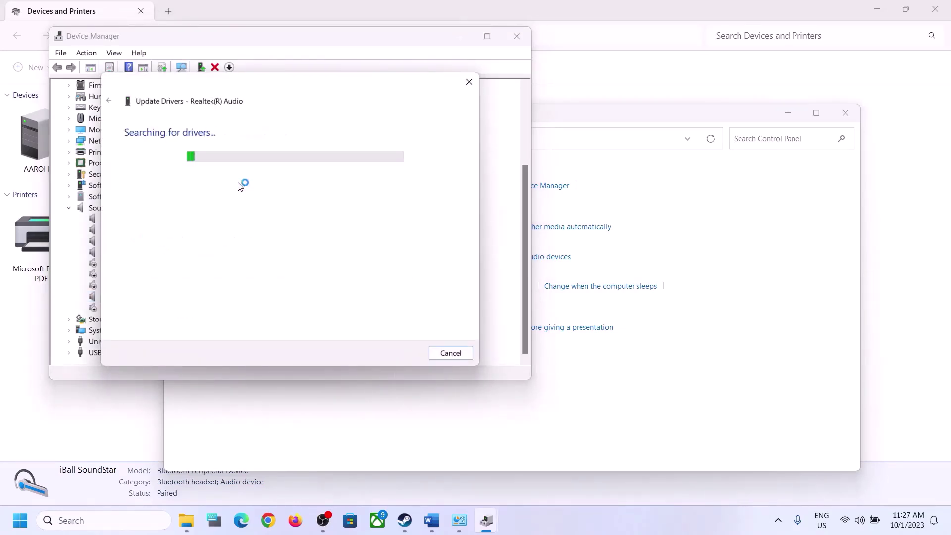
pyautogui.click(209, 296)
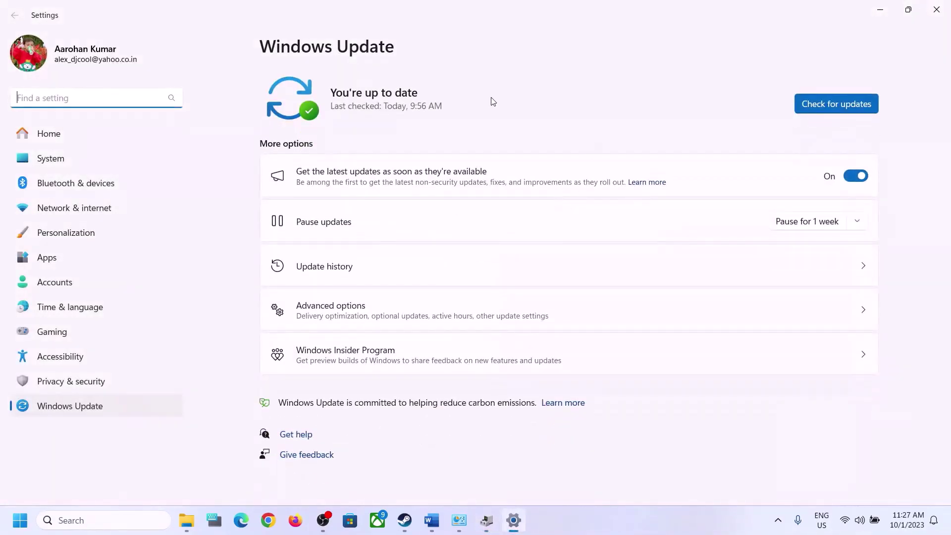
pyautogui.click(936, 10)
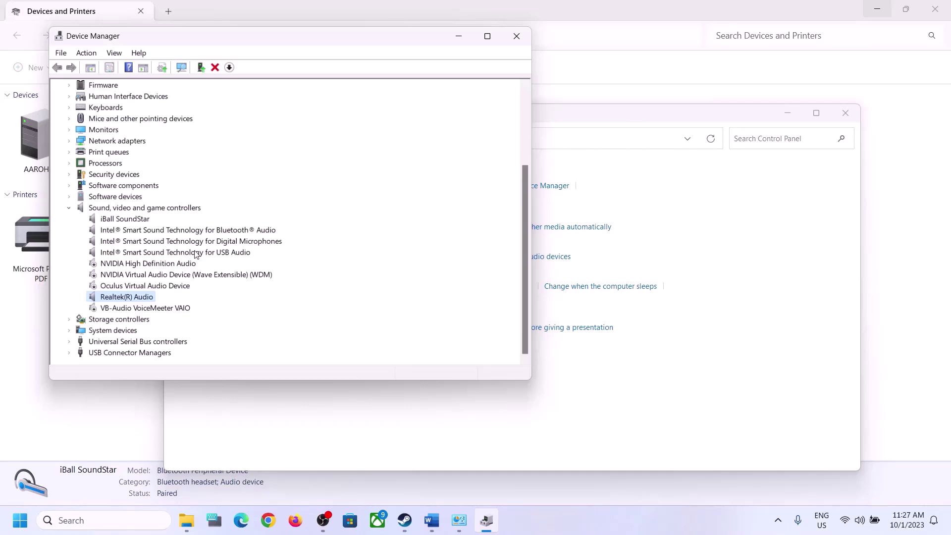
# Try a manual Realtek(R) Audio driver update from the list of available drivers, selecting version 6.0.9509.1, and cancel it
pyautogui.rightClick(129, 299)
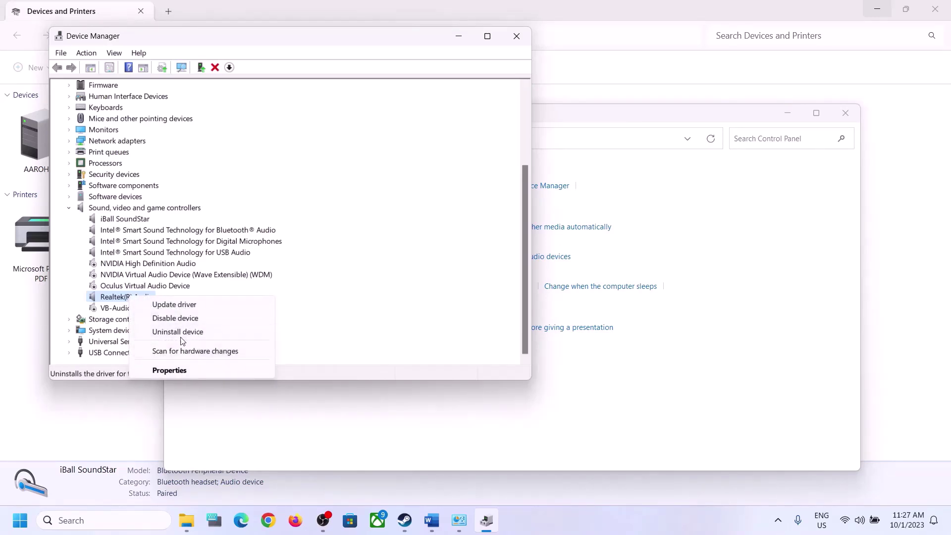
pyautogui.click(181, 304)
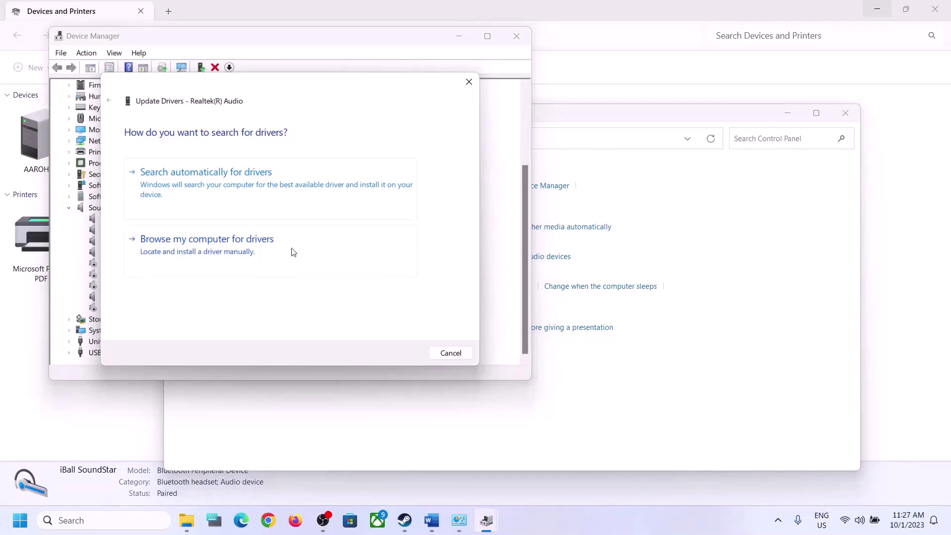
pyautogui.click(262, 254)
pyautogui.moveTo(318, 93); pyautogui.dragTo(533, 86)
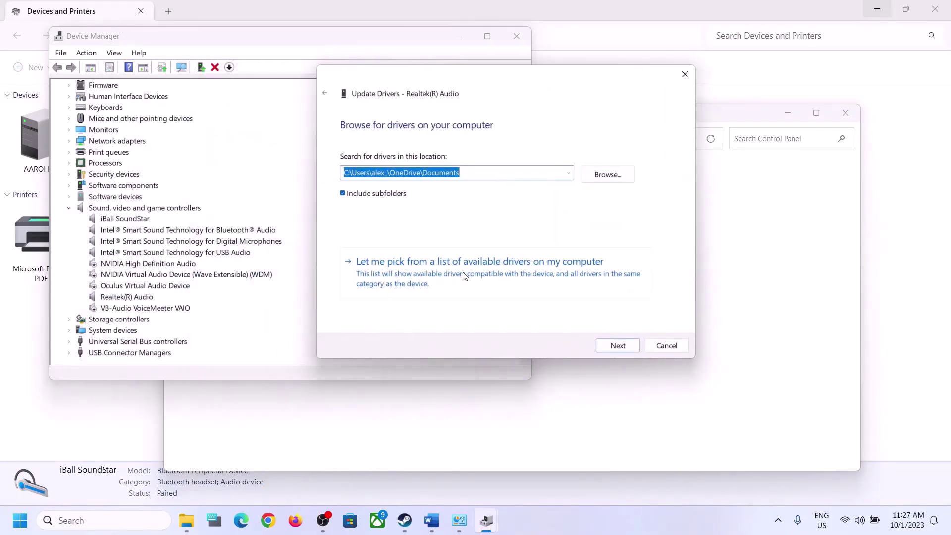
pyautogui.click(519, 278)
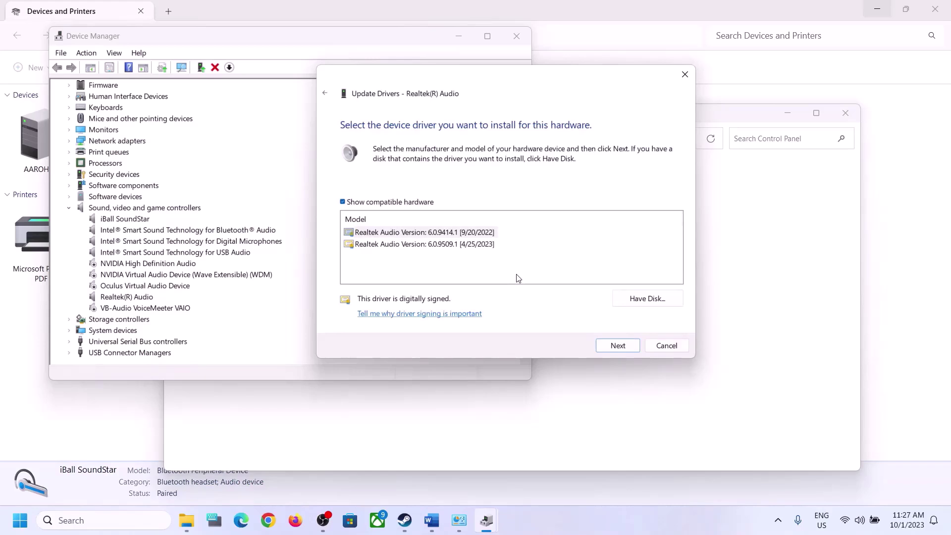
pyautogui.click(558, 514)
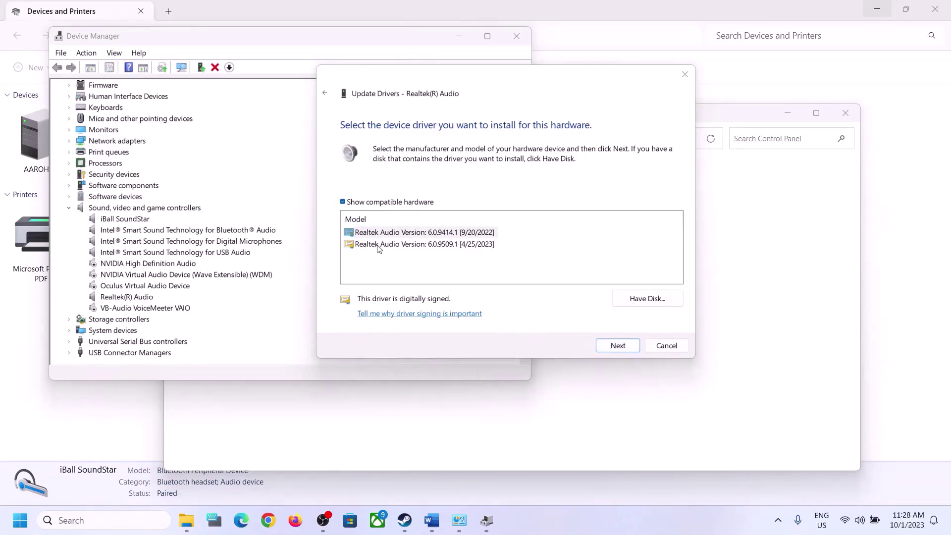
pyautogui.click(418, 245)
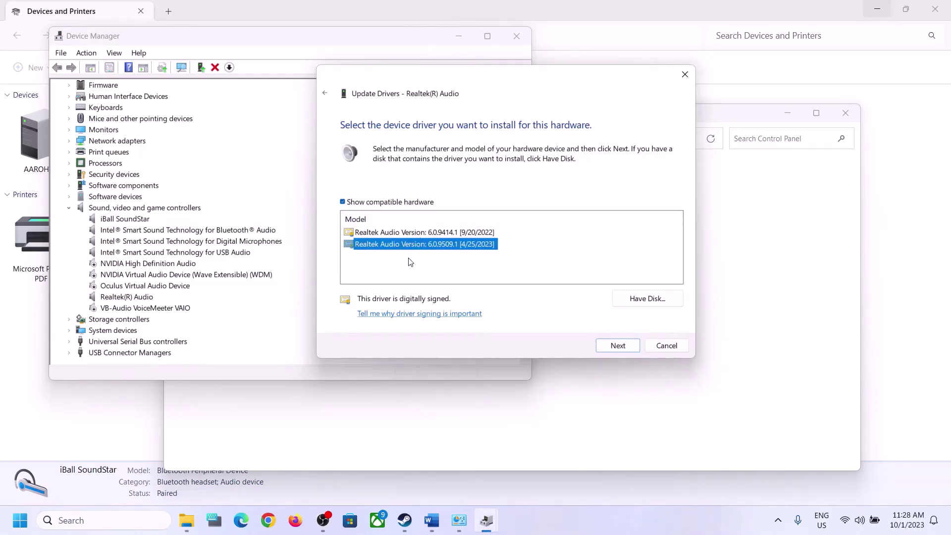
pyautogui.click(665, 345)
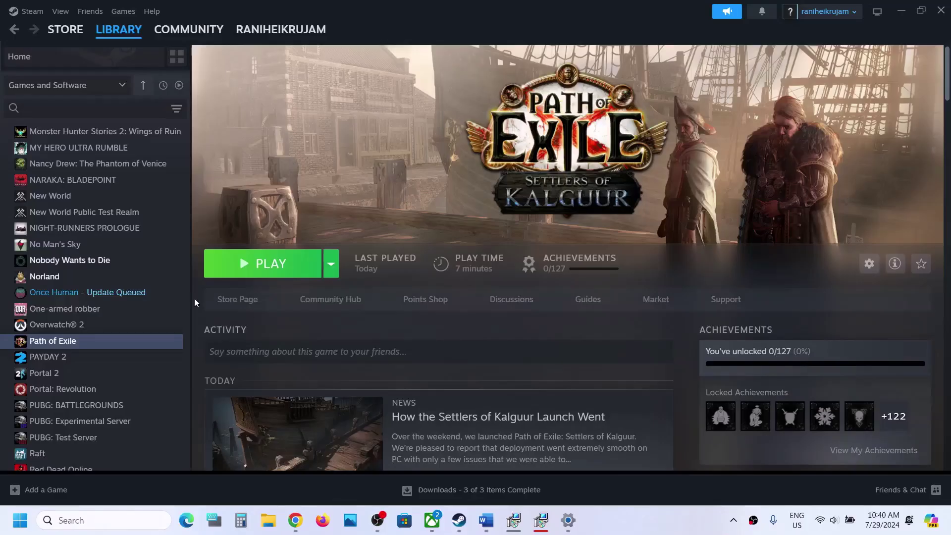
# Verify the integrity of Path of Exile's installed files in the Steam library and close the game's properties
pyautogui.rightClick(94, 339)
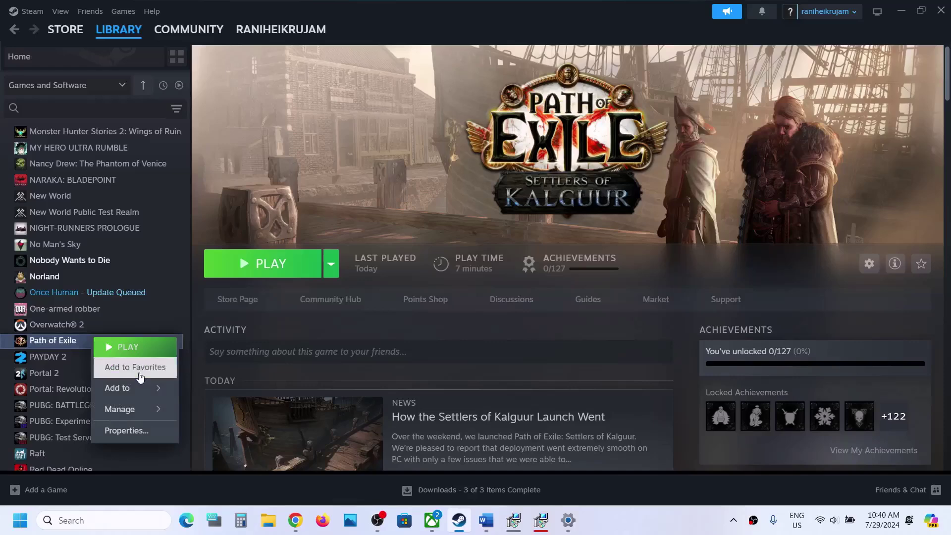
pyautogui.click(141, 432)
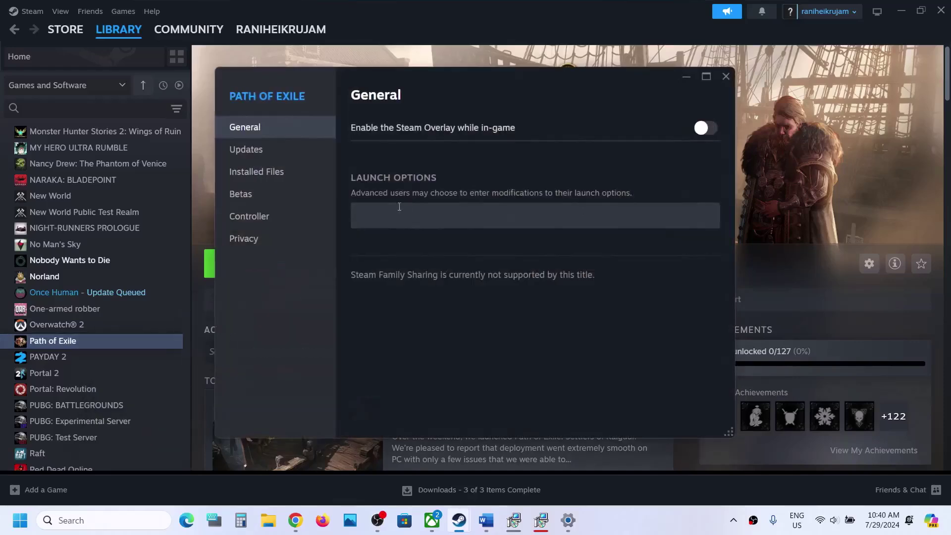
pyautogui.click(277, 182)
pyautogui.click(665, 216)
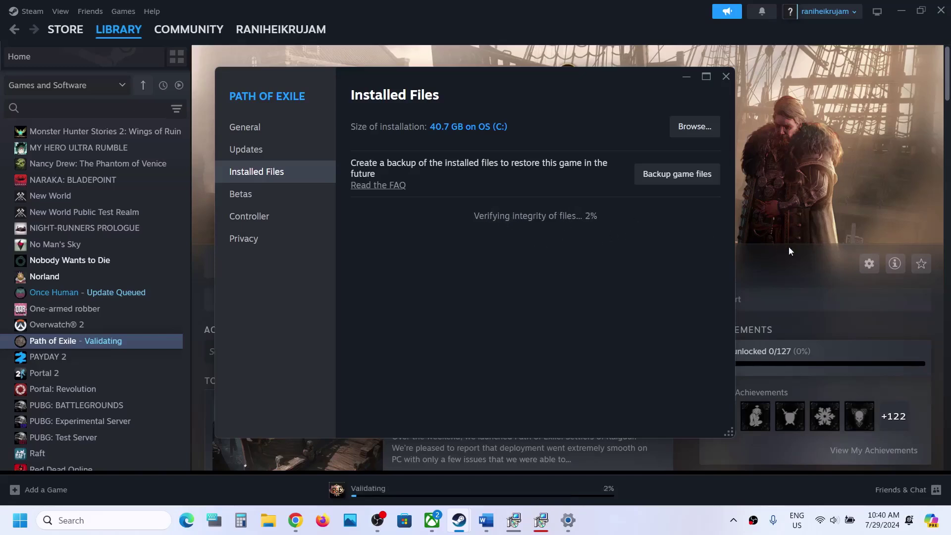
pyautogui.click(809, 247)
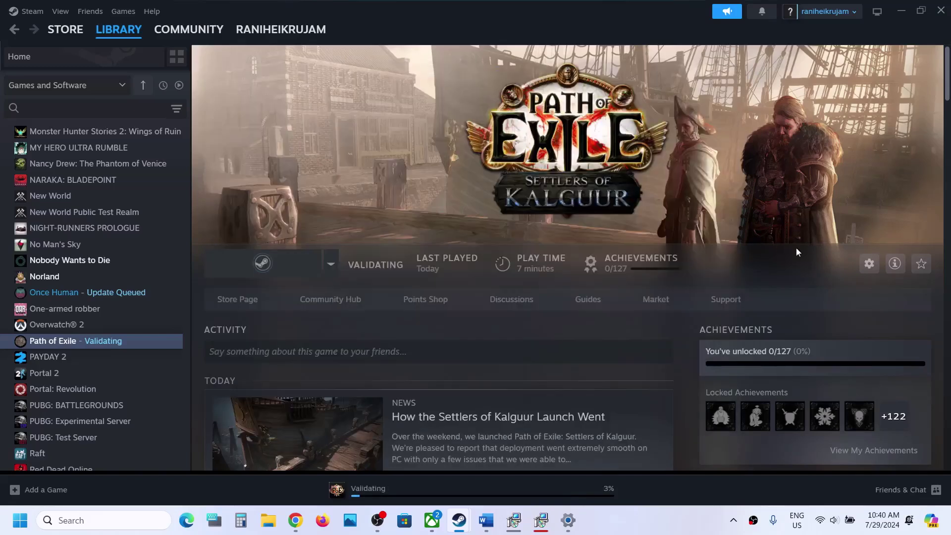